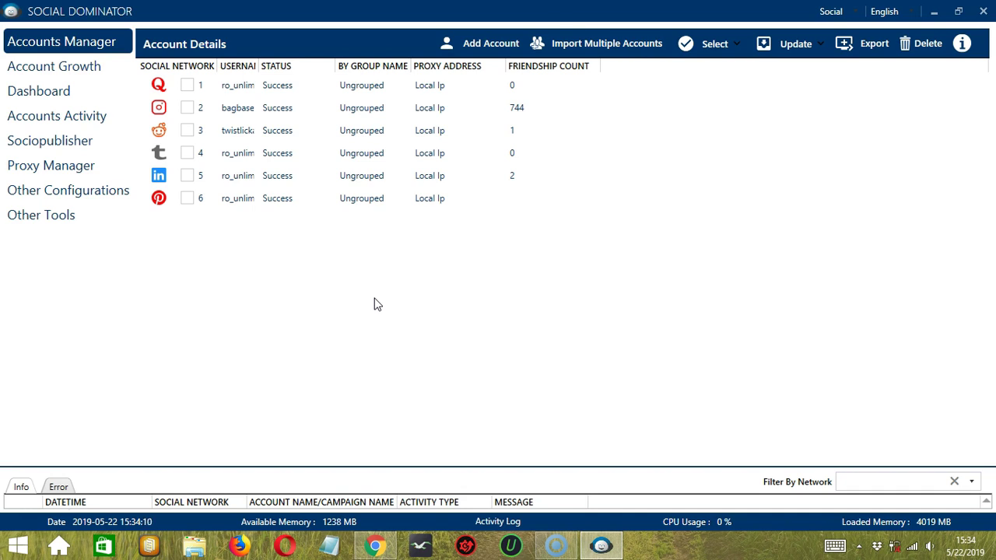
- Add a Facebook account with its e-mail login and password, leaving advanced proxy settings off, and save it
left_click(351, 296)
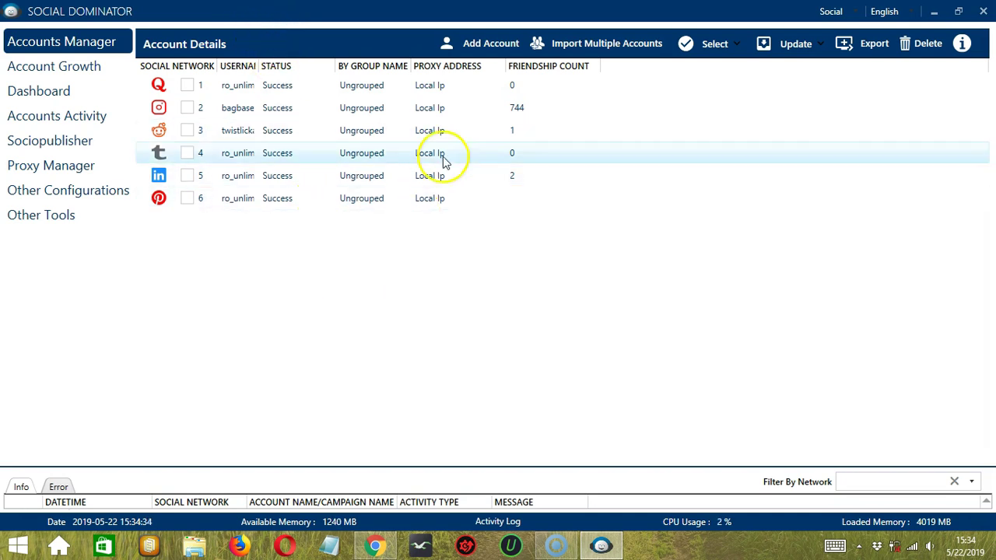
left_click(496, 46)
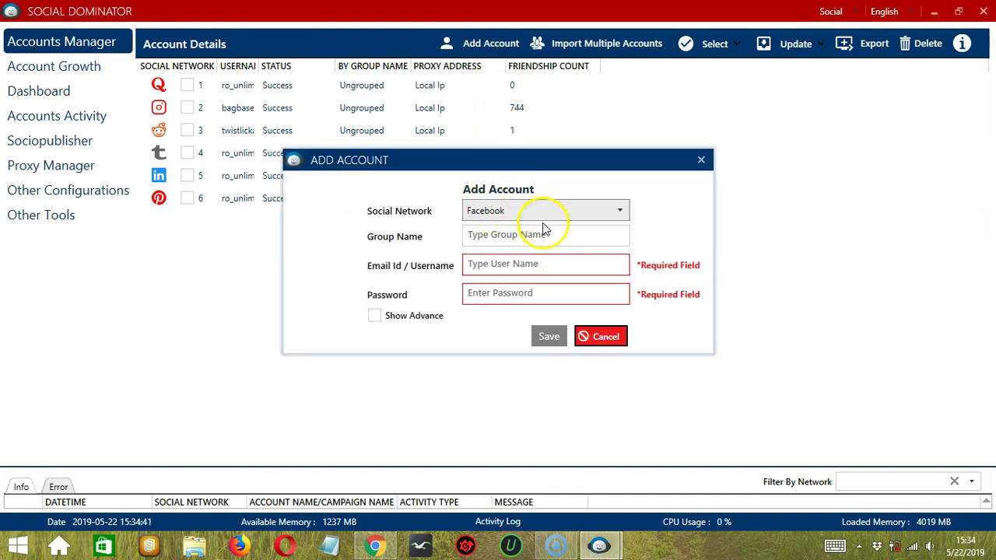
left_click(543, 231)
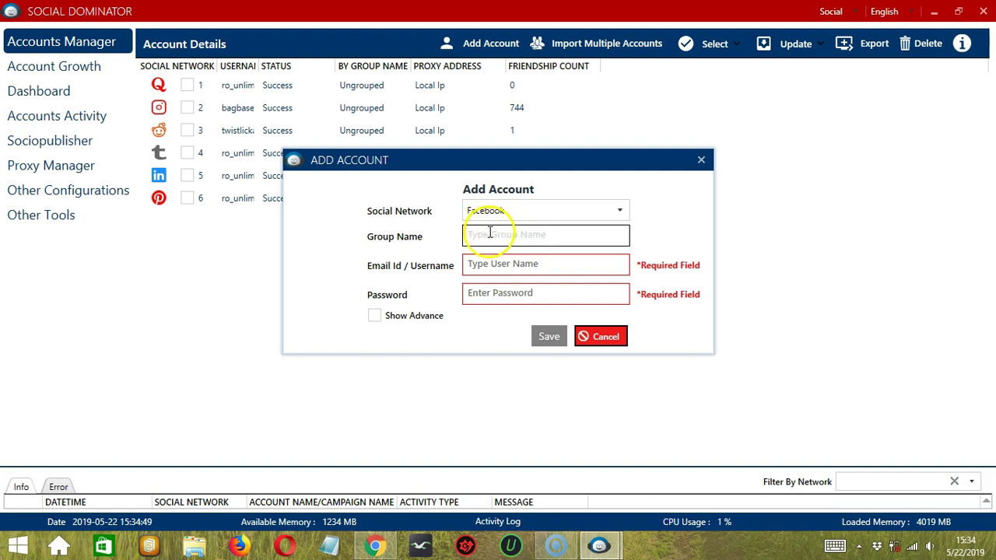
left_click(550, 263)
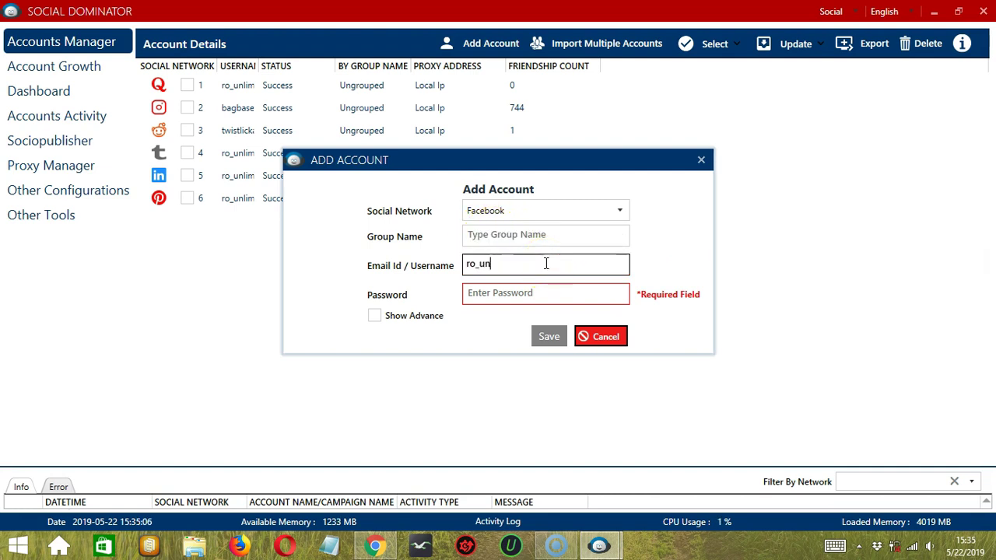
left_click(523, 292)
type("••")
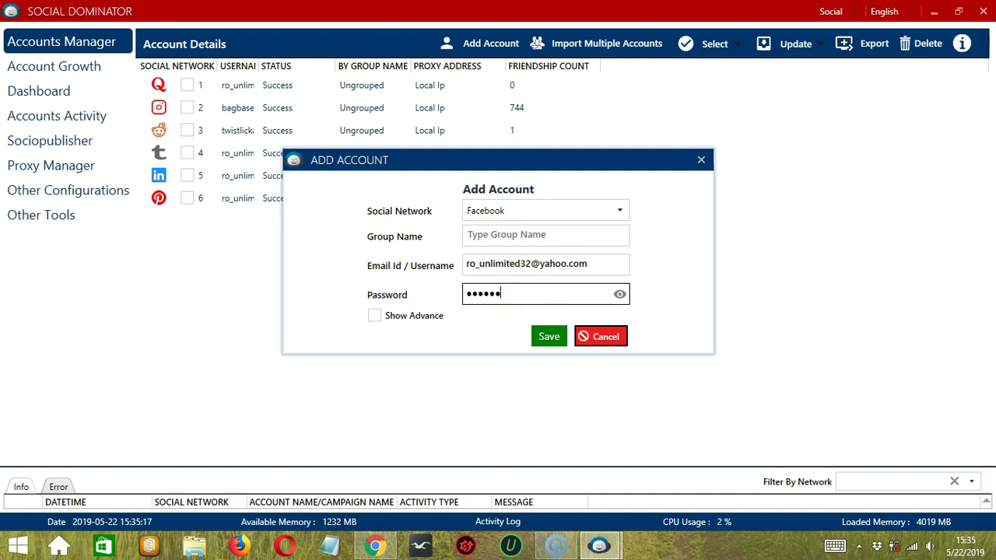
type("•••••••••")
left_click(374, 322)
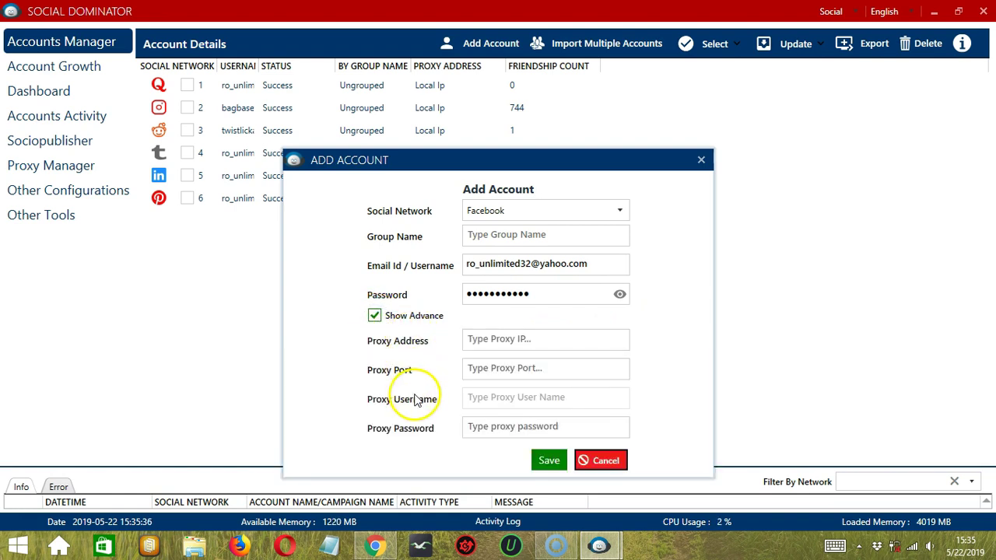
left_click(375, 315)
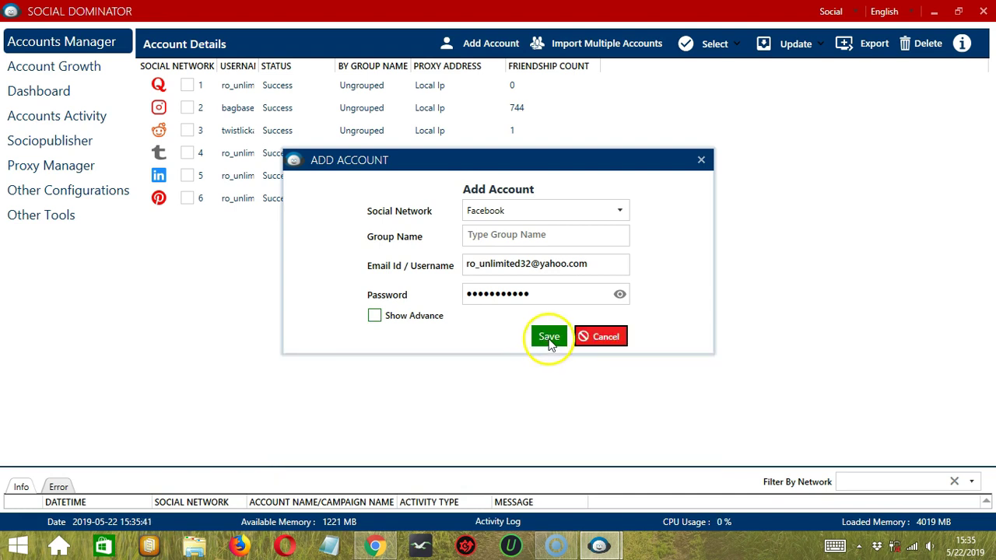
left_click(549, 338)
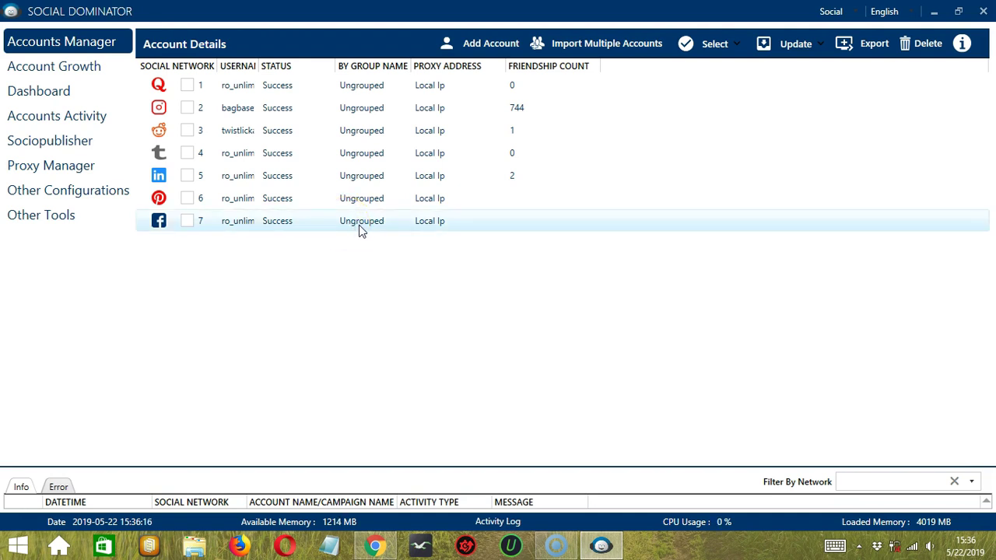
- Select the new Facebook account in row 7 of the accounts list
left_click(423, 227)
left_click(236, 224)
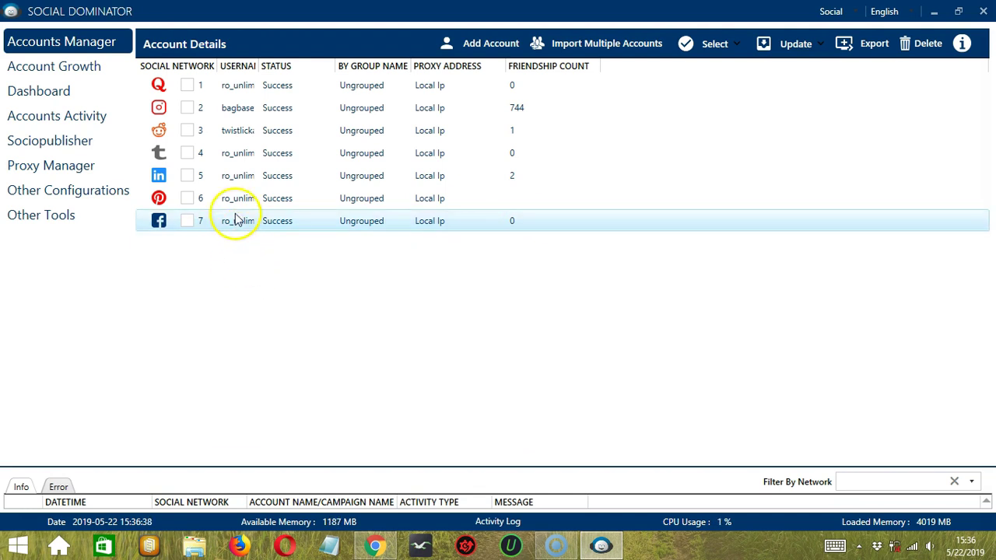
- Open the Facebook account's Details, toggle Advanced Settings on and off, and save to retry login
right_click(236, 225)
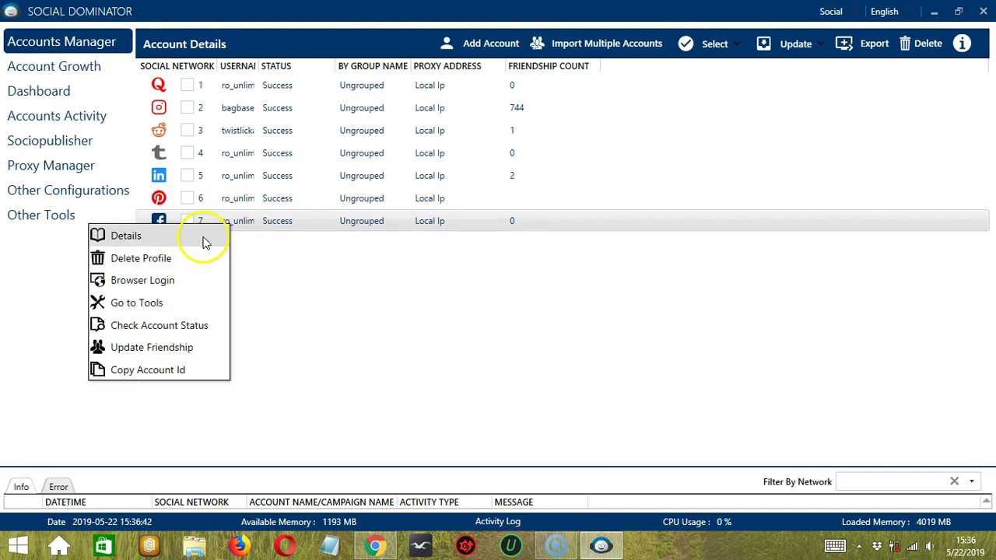
left_click(204, 235)
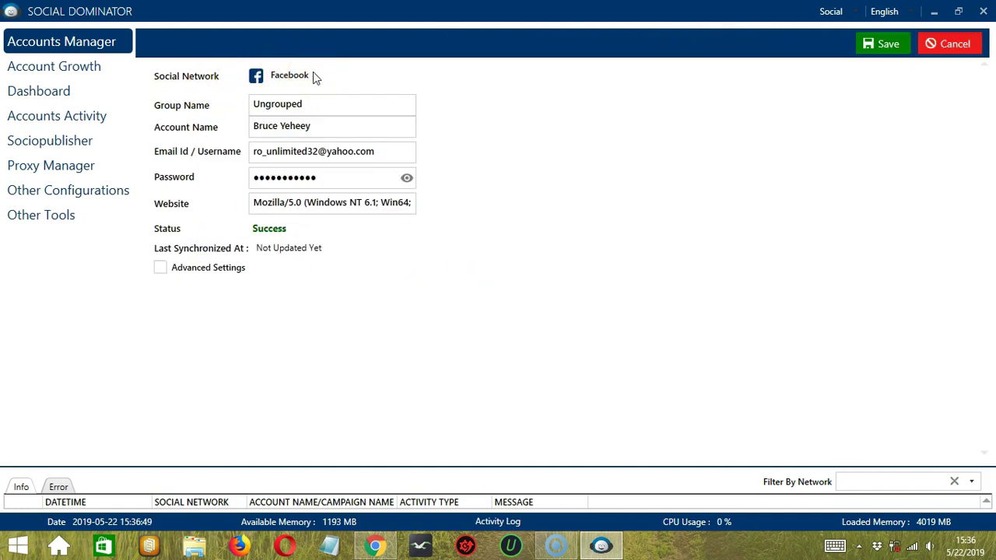
left_click(265, 103)
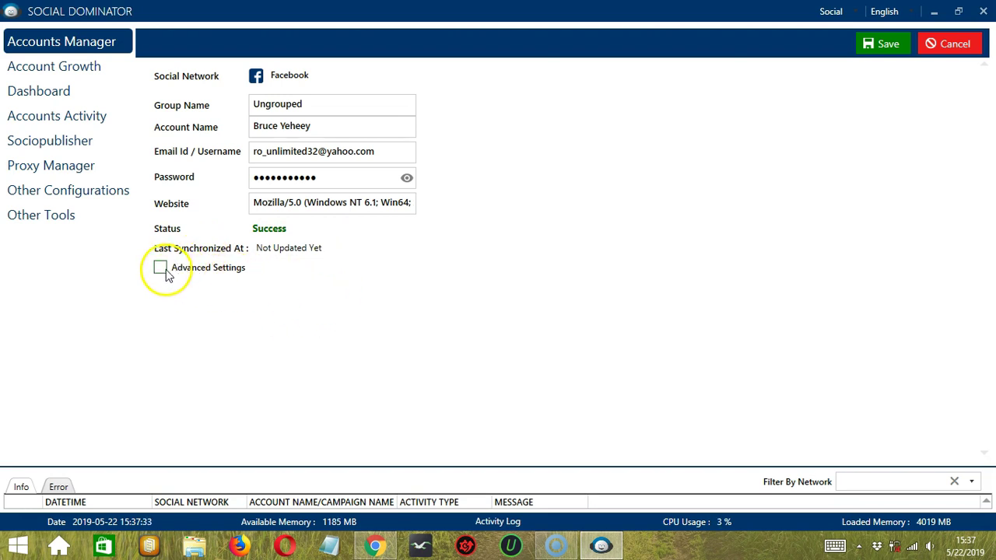
left_click(160, 268)
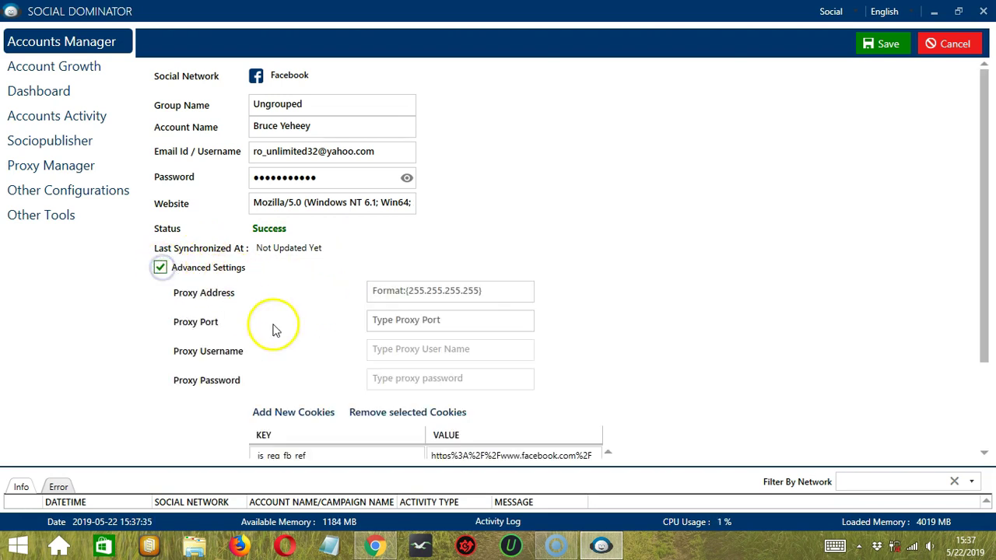
left_click(160, 267)
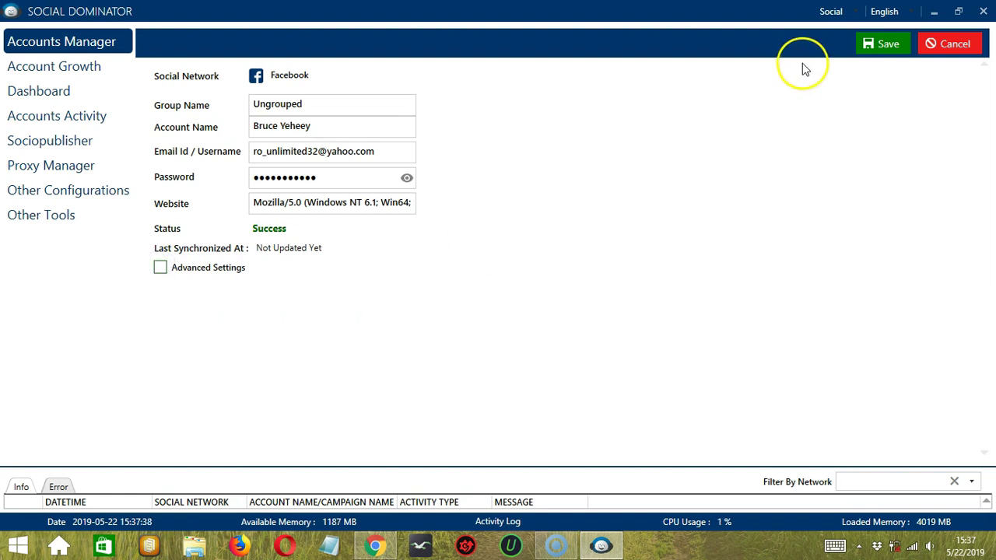
left_click(880, 44)
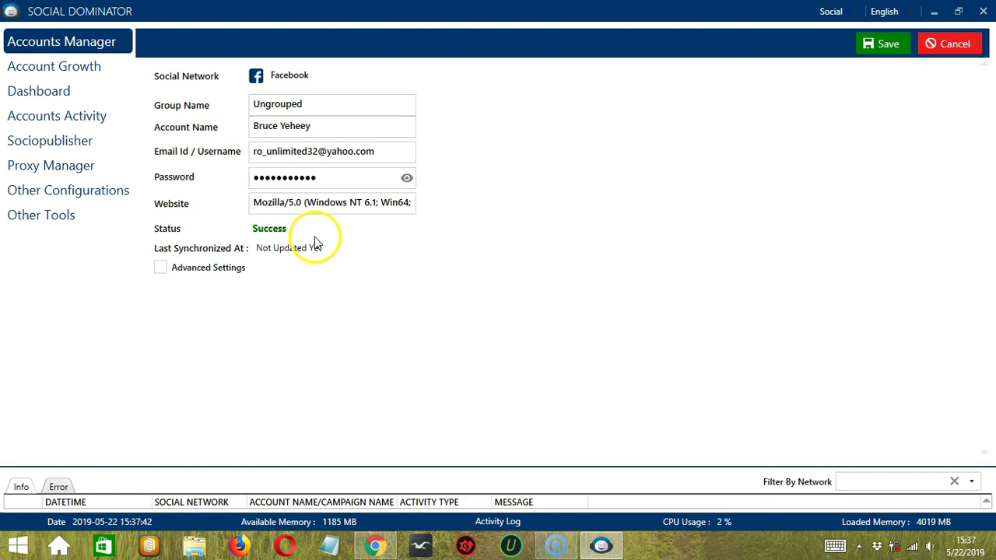
- Leave the details form, open the Facebook account through Browser Login, then close the browser
left_click(957, 45)
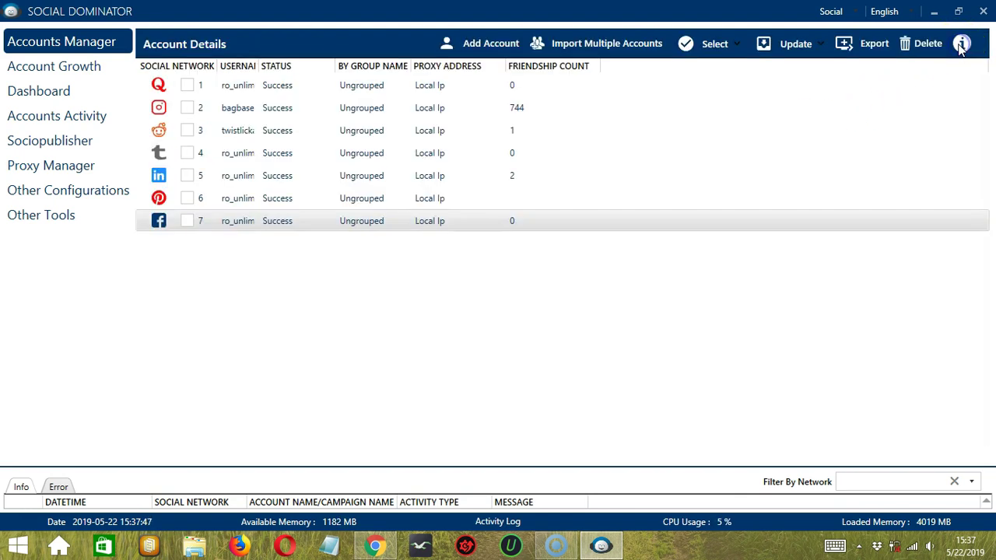
right_click(237, 222)
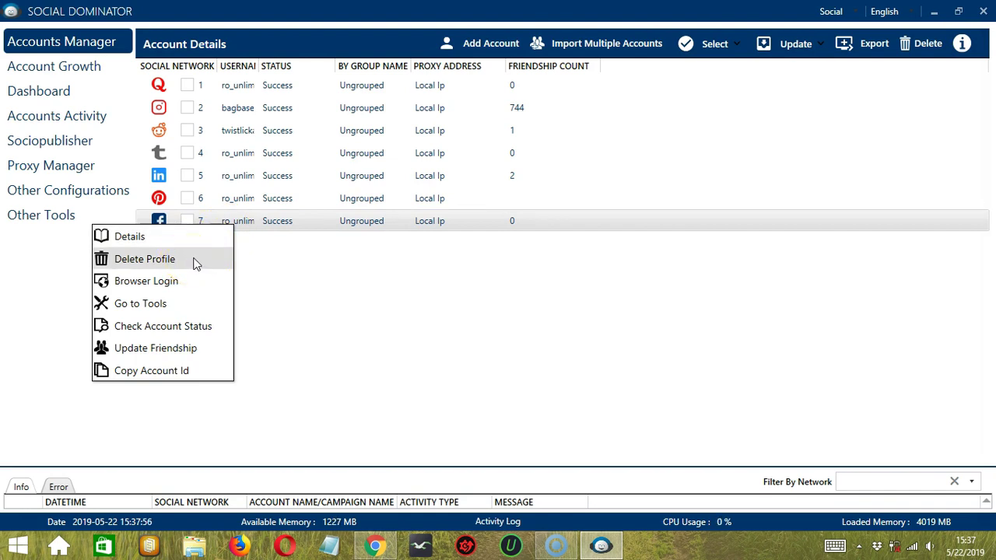
left_click(192, 284)
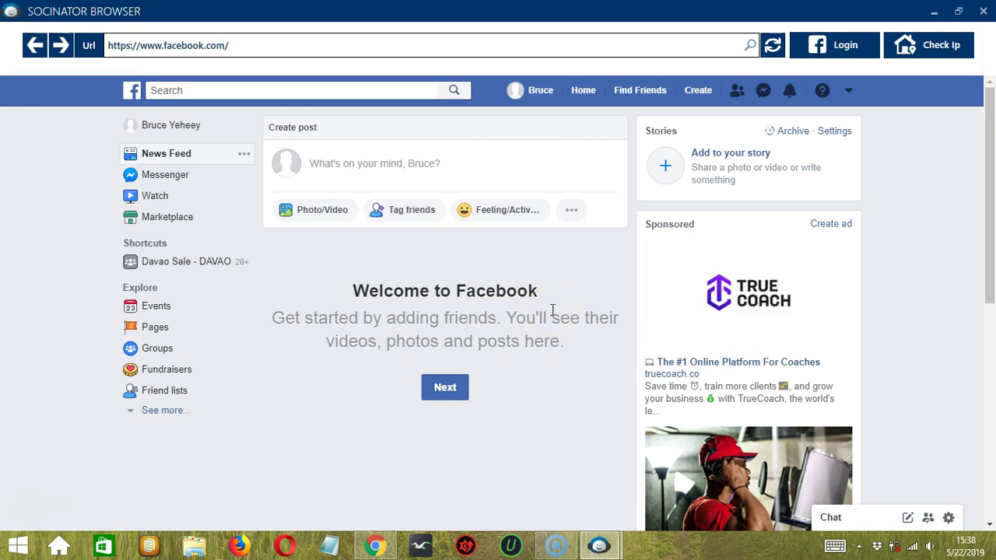
left_click(447, 286)
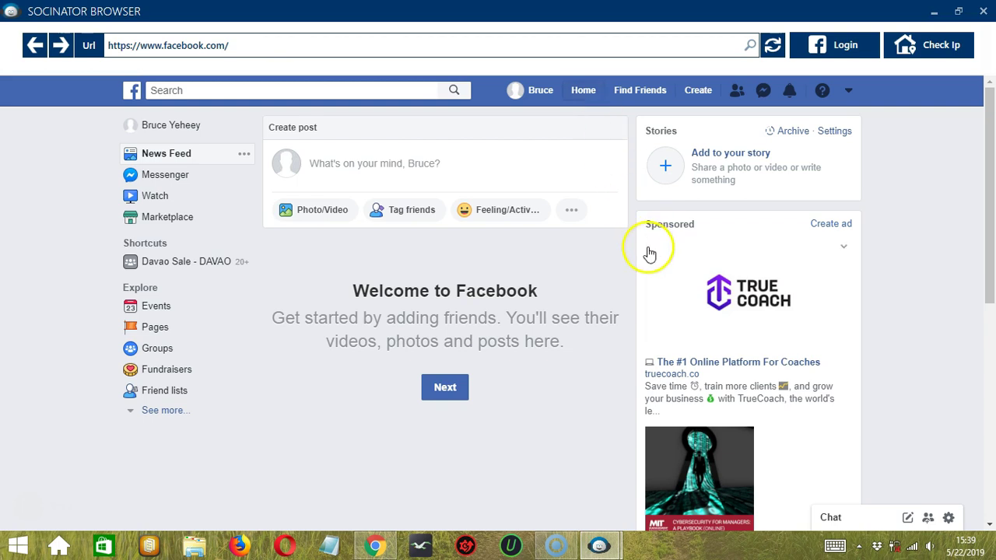
left_click(983, 11)
- Preview the Facebook account's Accounts Activity tools, such as Send Friend Request, via Go to Tools
right_click(231, 224)
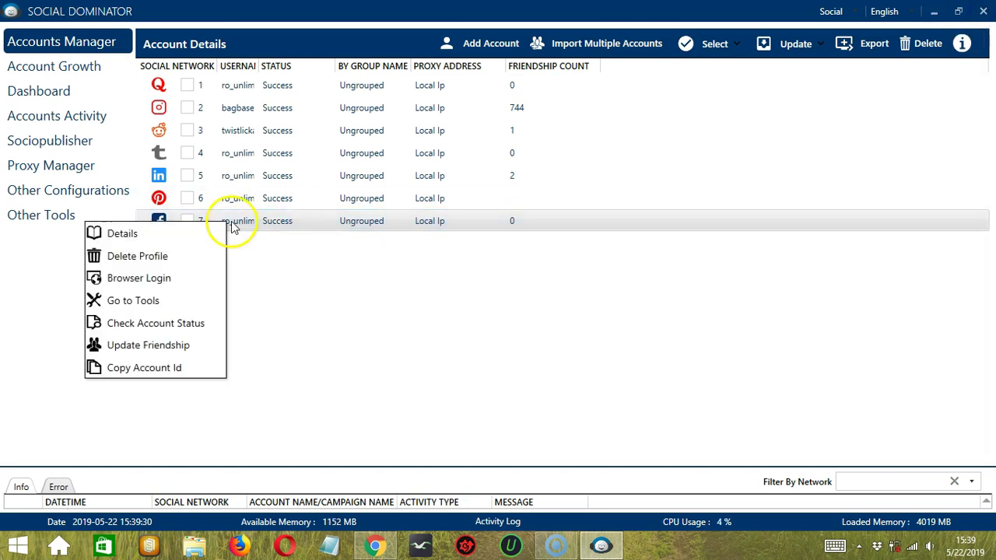
left_click(177, 300)
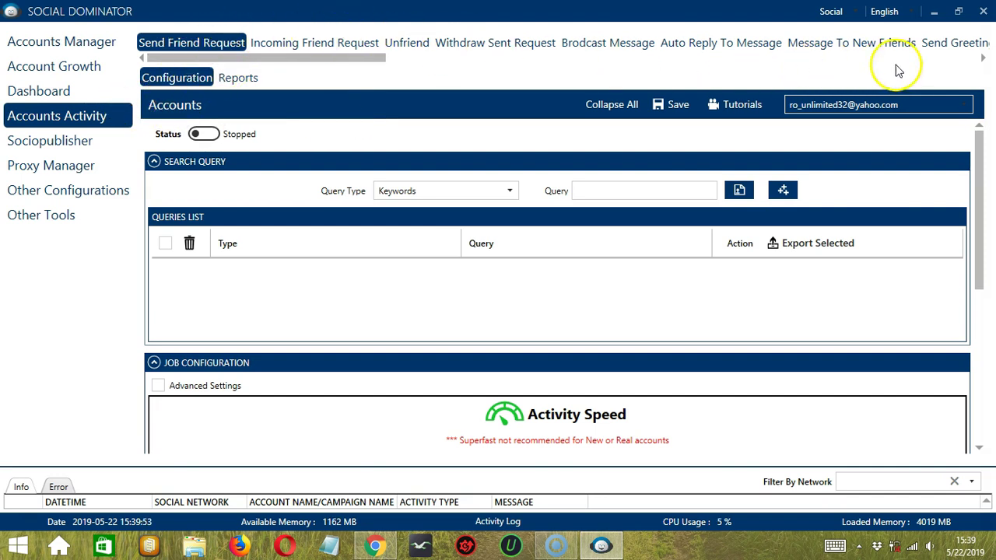
left_click_drag(263, 59, 242, 22)
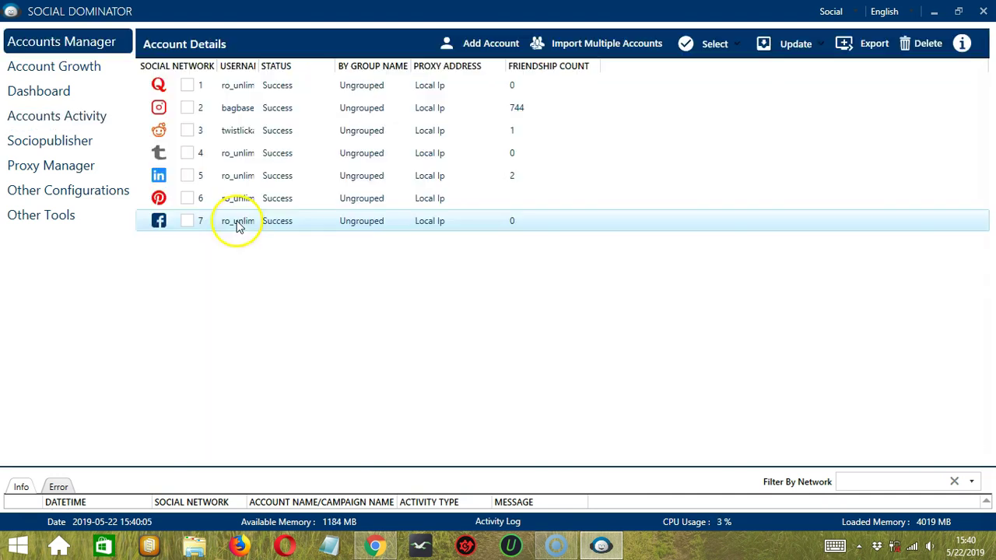
- Run Check Account Status and Update Friendship on the Facebook account, then copy its account ID
right_click(237, 223)
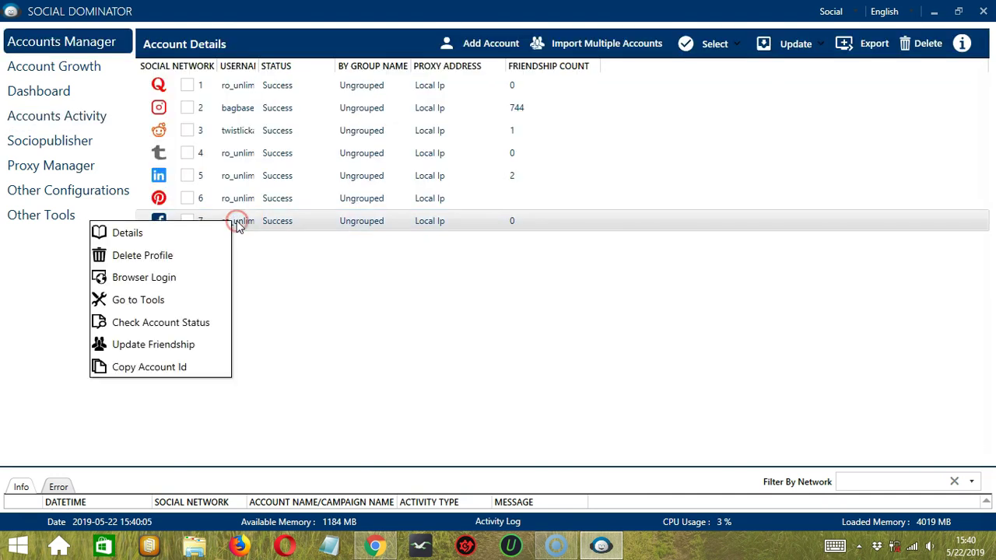
left_click(199, 322)
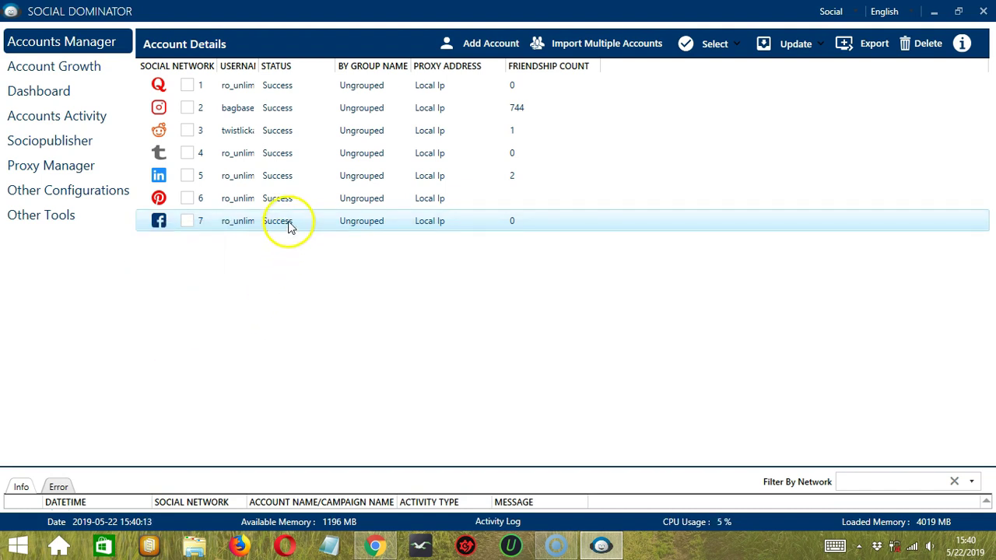
right_click(231, 223)
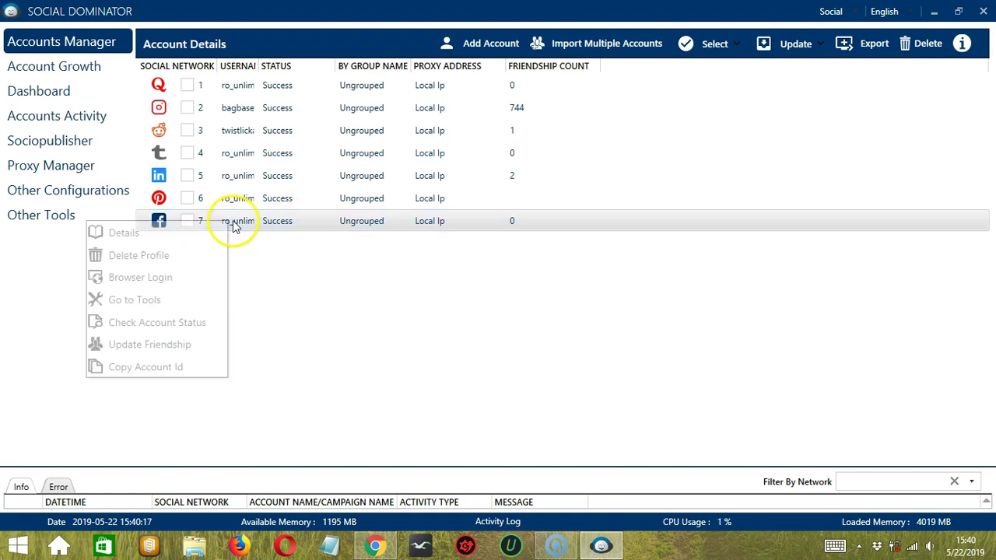
left_click(195, 347)
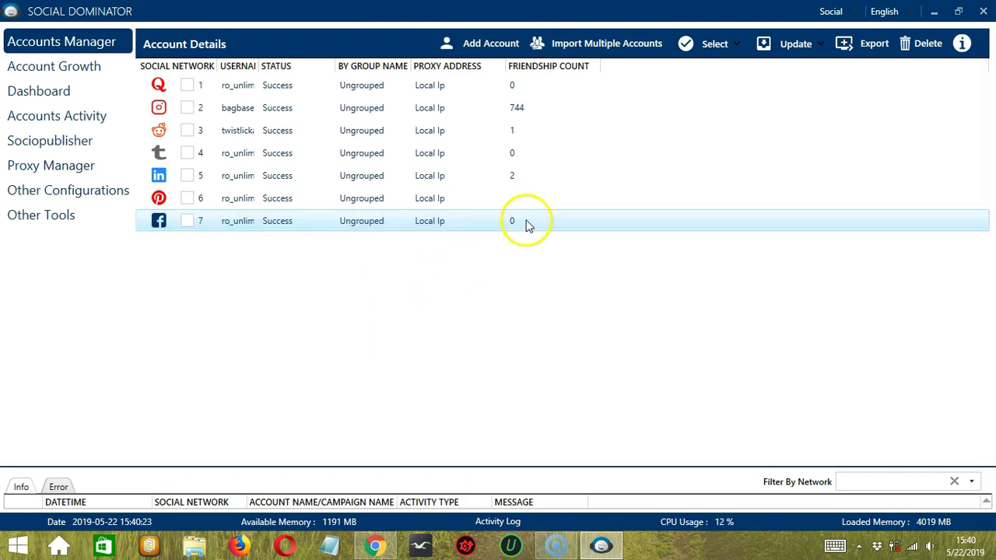
right_click(235, 221)
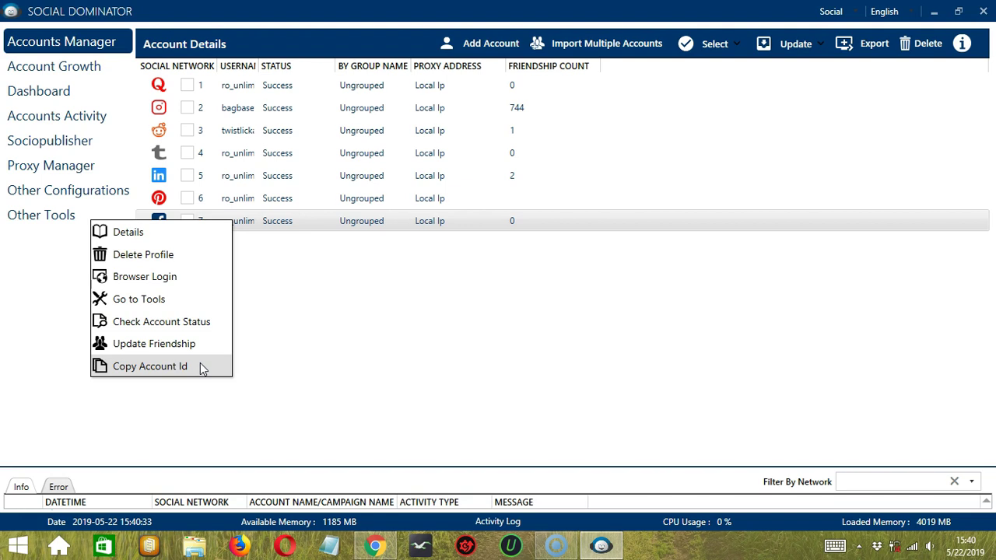
left_click(201, 366)
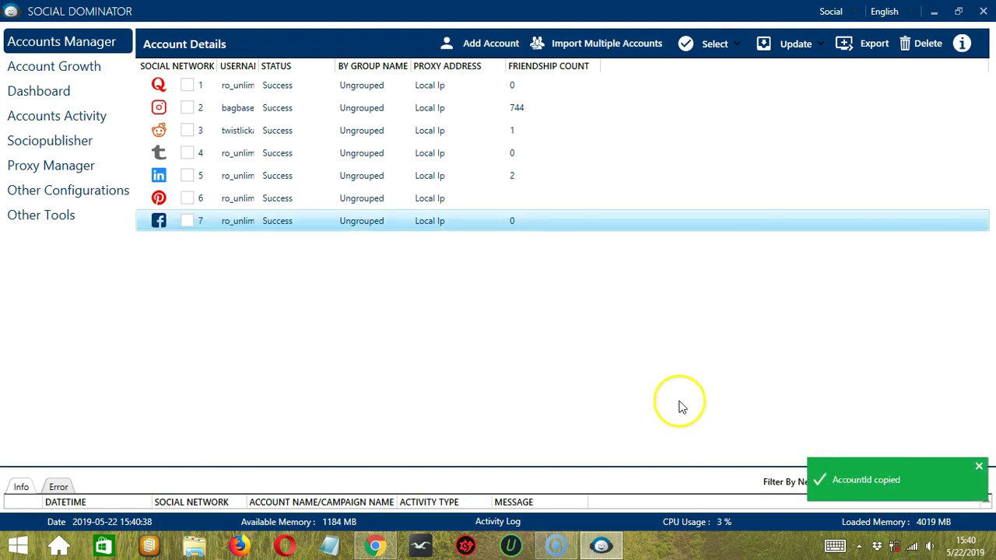
- Delete the Facebook profile and confirm with Delete Anyways
right_click(230, 225)
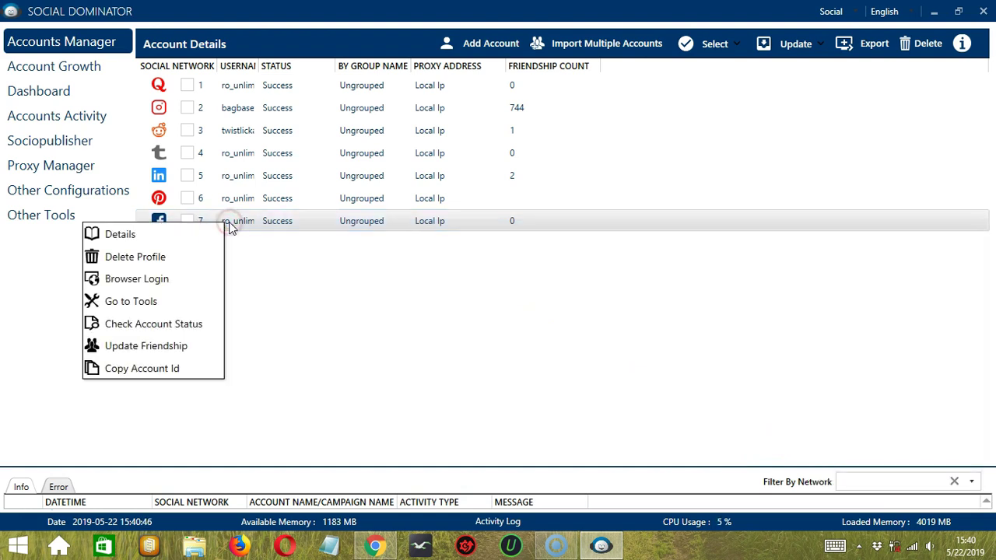
left_click(179, 258)
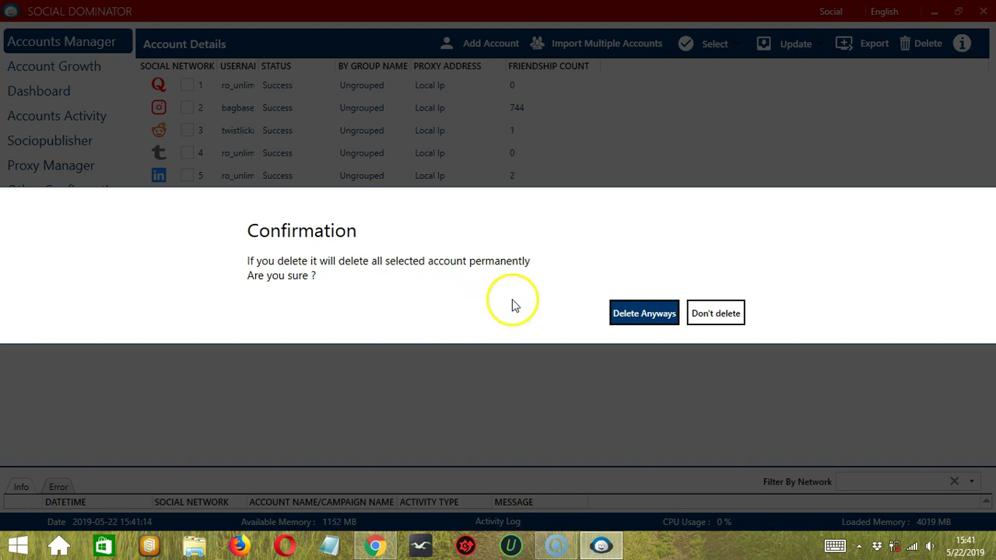
left_click(637, 313)
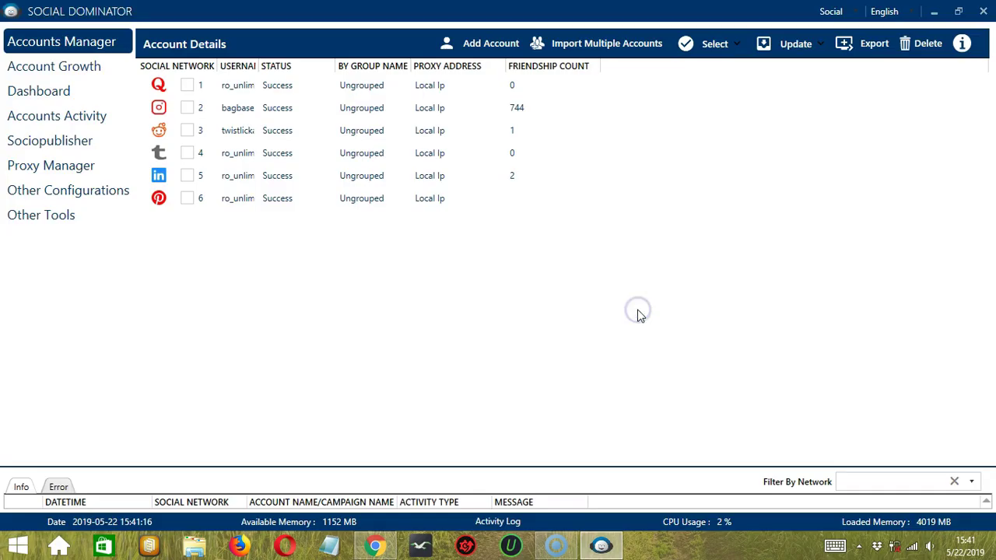
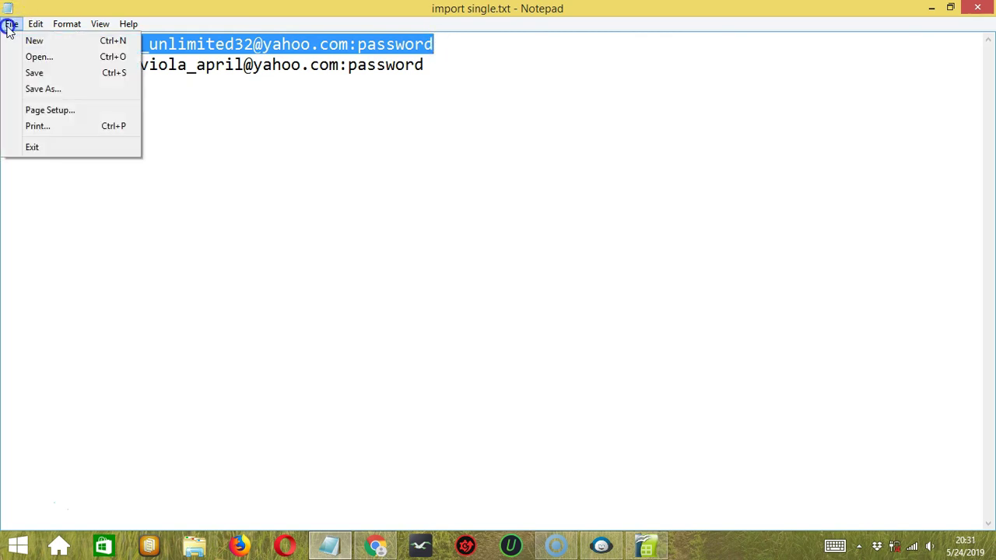
- In Save As, change the file name from 'import single' to 'import multiple'
left_click(38, 89)
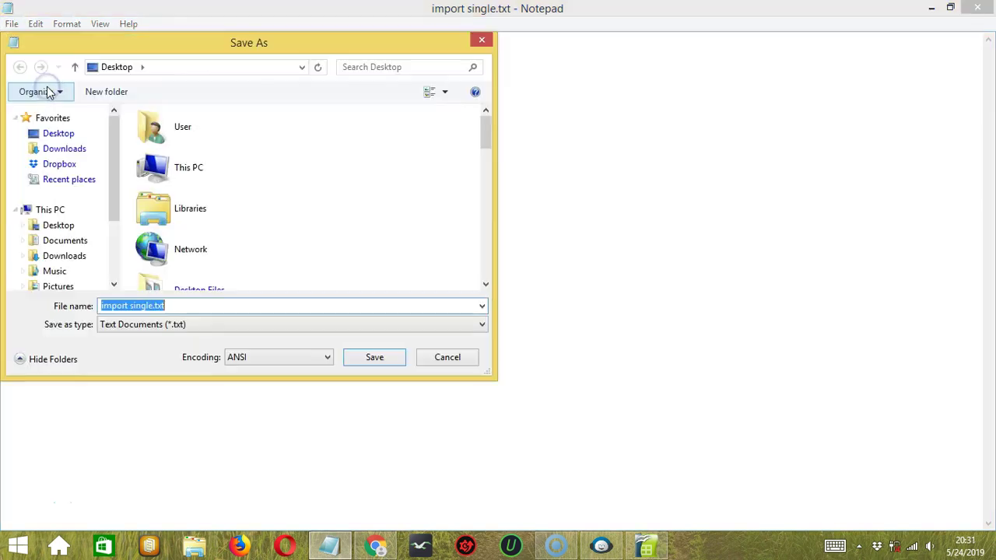
left_click(130, 305)
key("Delete")
key("Delete")
key("Delete")
key("Delete")
key("Delete")
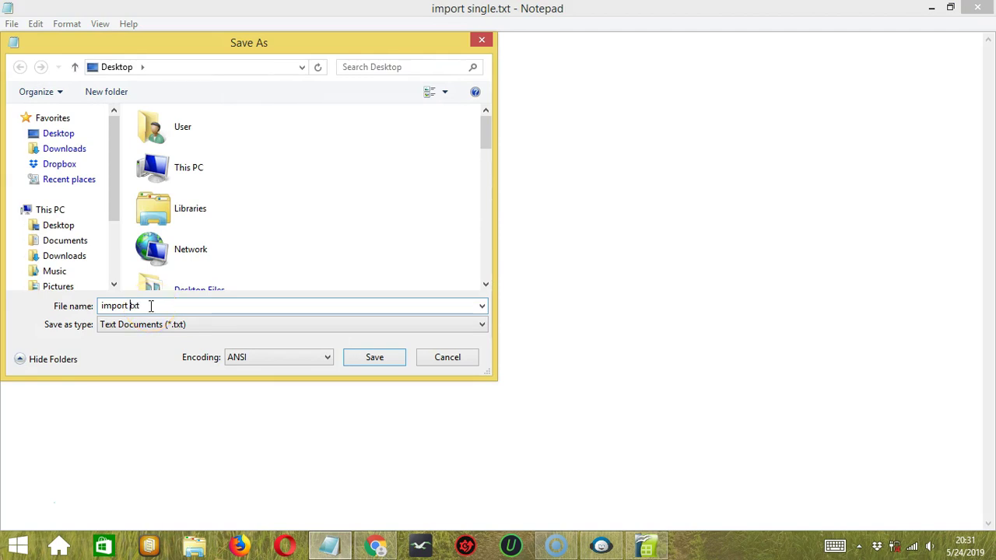
type("multiple")
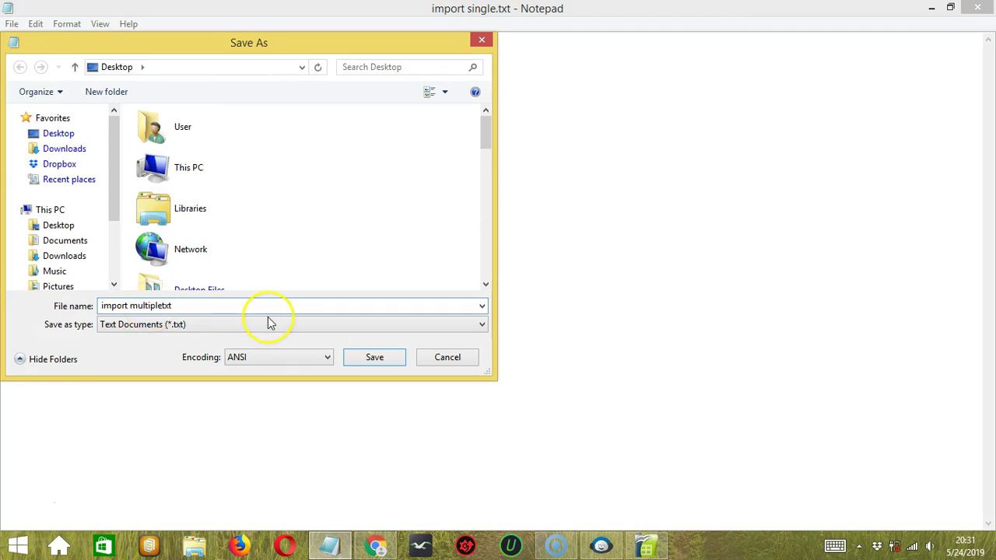
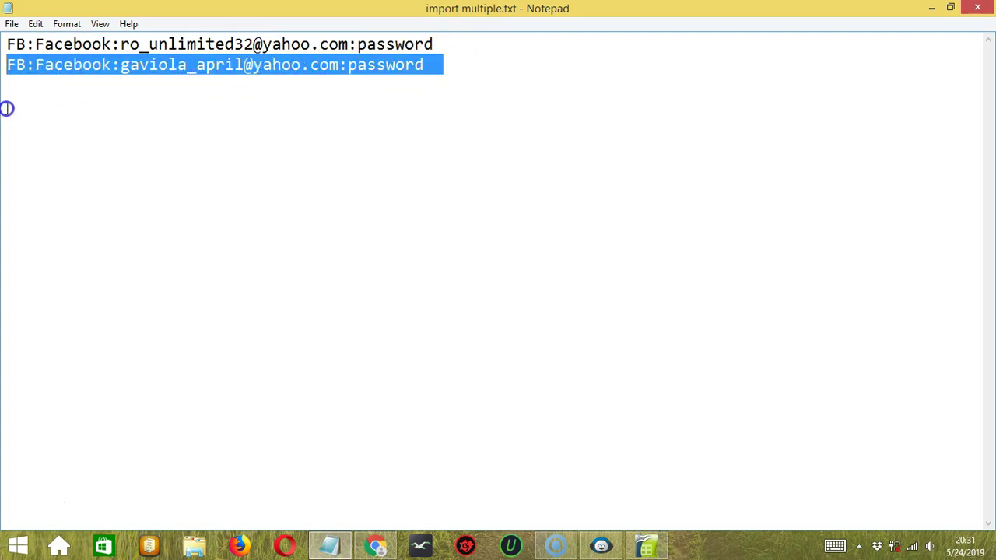
- Delete the second account line and save the file as 'import single.txt'
key("Delete")
key("BackSpace")
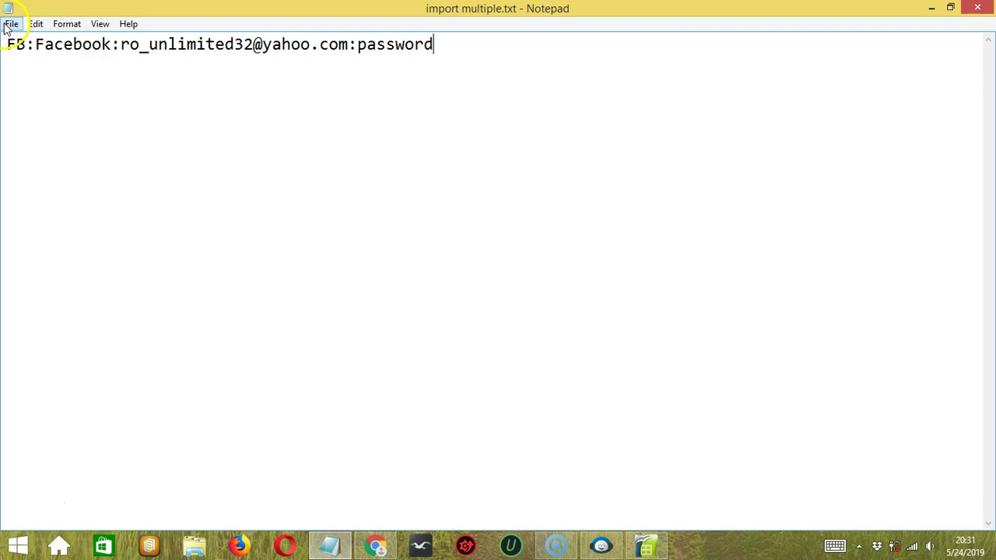
left_click(10, 24)
left_click(55, 92)
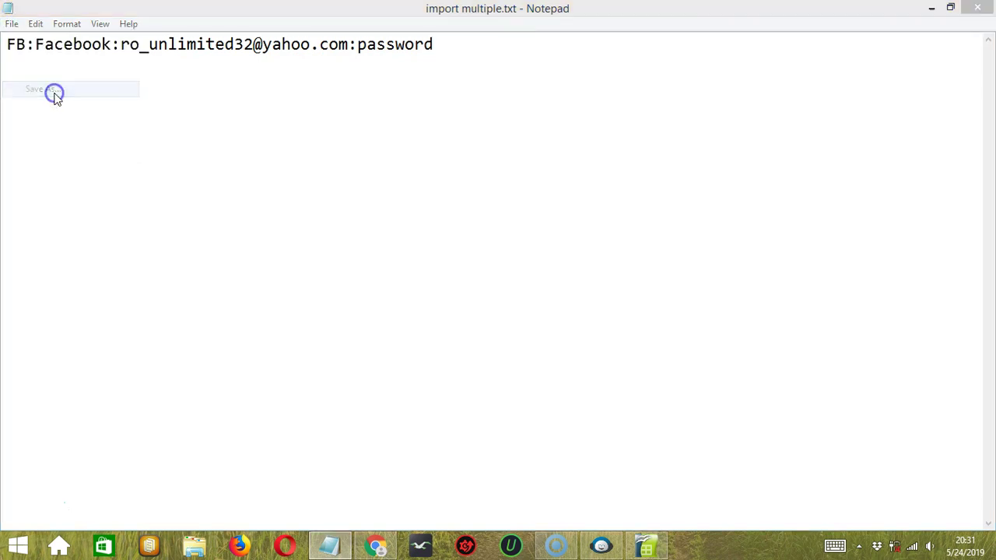
double_click(138, 306)
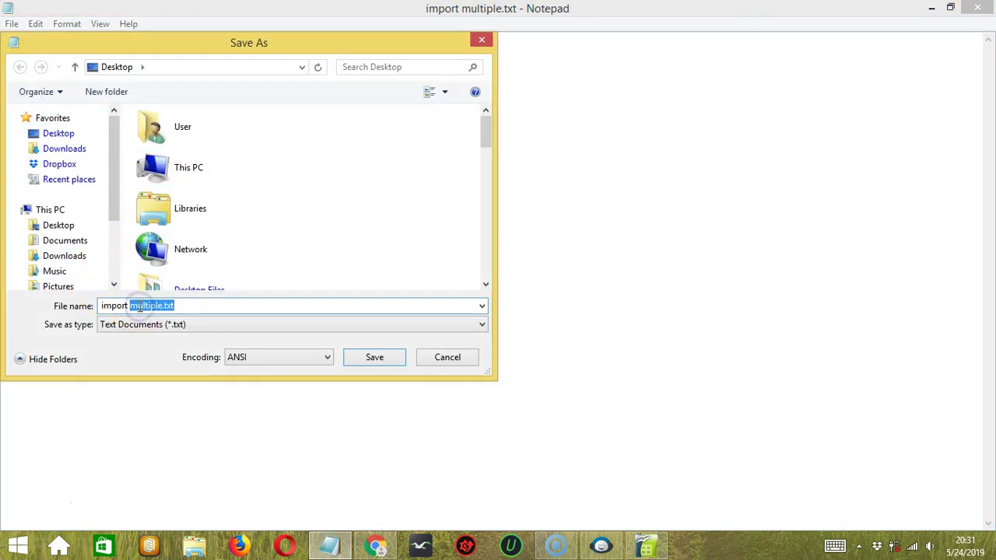
key("BackSpace")
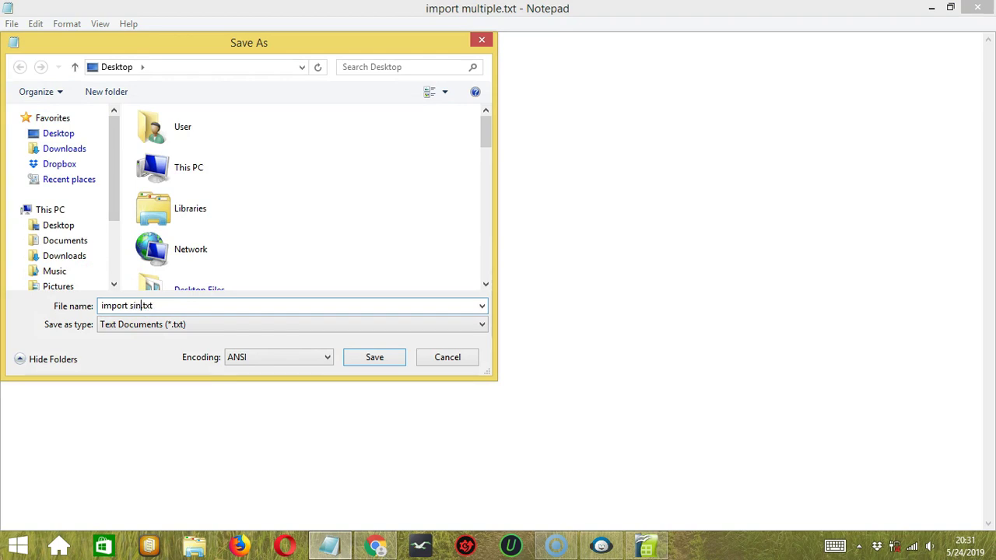
type("single")
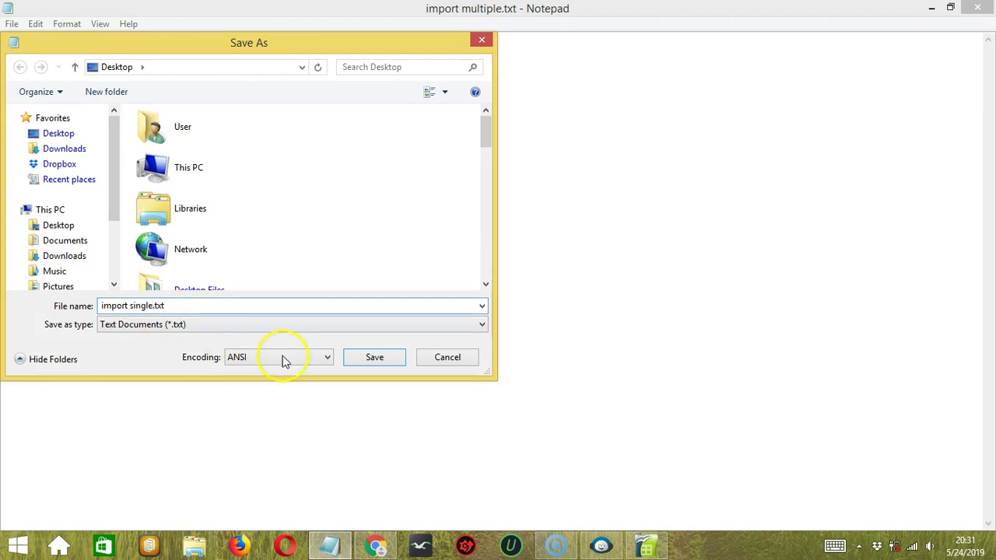
left_click(354, 356)
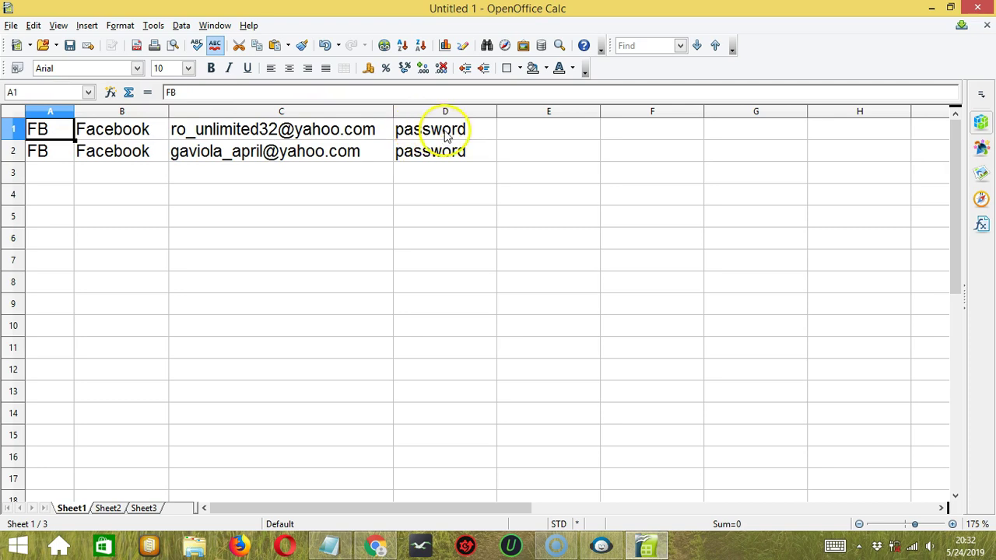
- Save the sheet in Text CSV format as 'import multiple.csv'
left_click(11, 26)
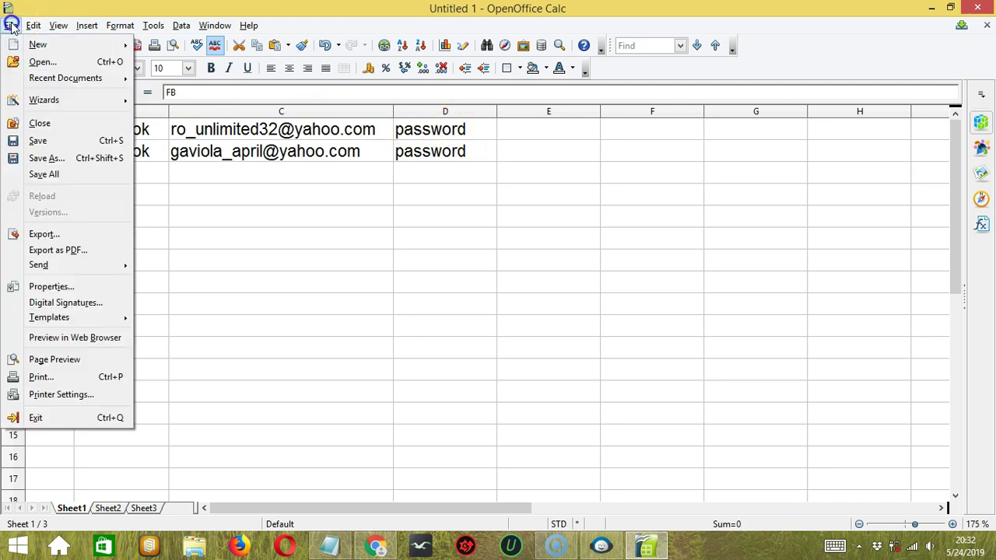
left_click(78, 160)
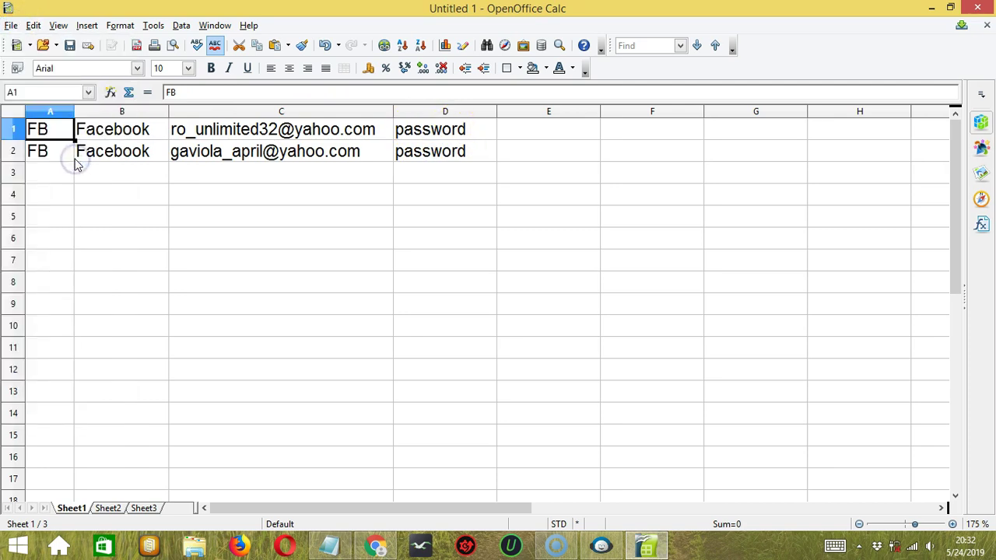
left_click(216, 310)
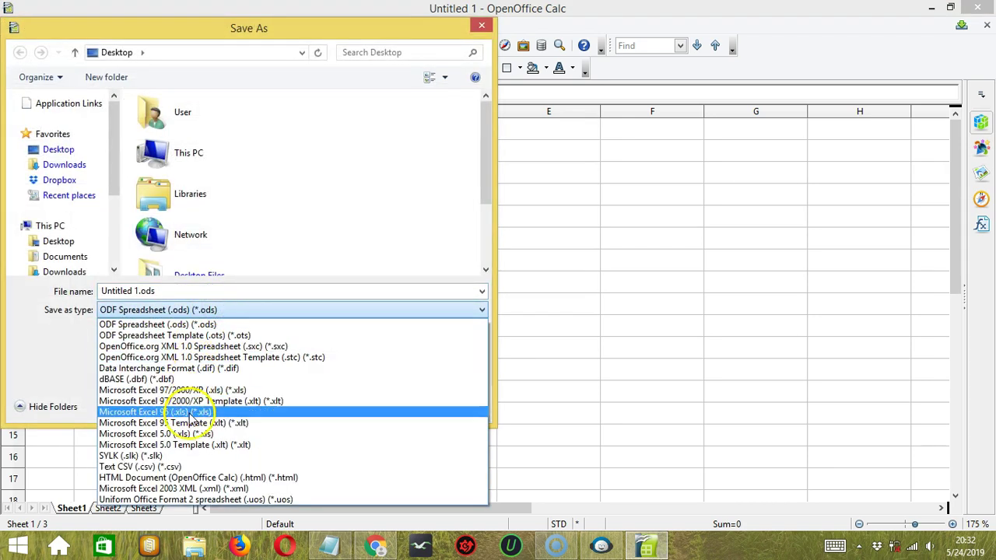
left_click(200, 467)
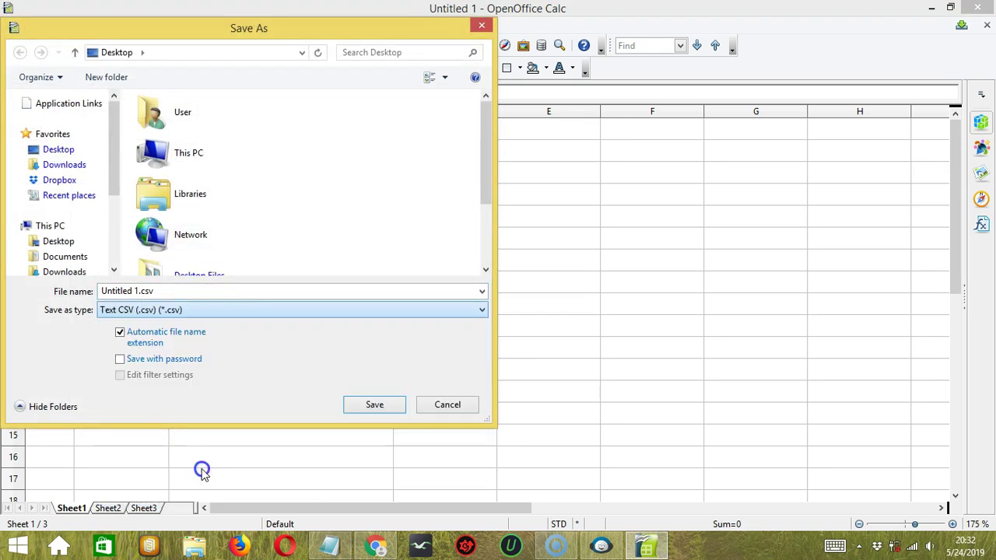
left_click(136, 291)
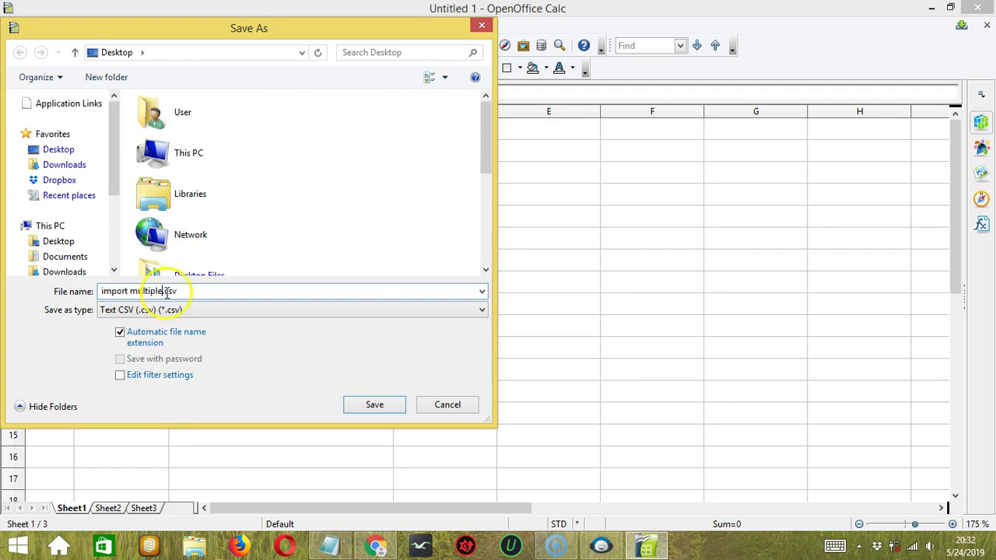
left_click(374, 406)
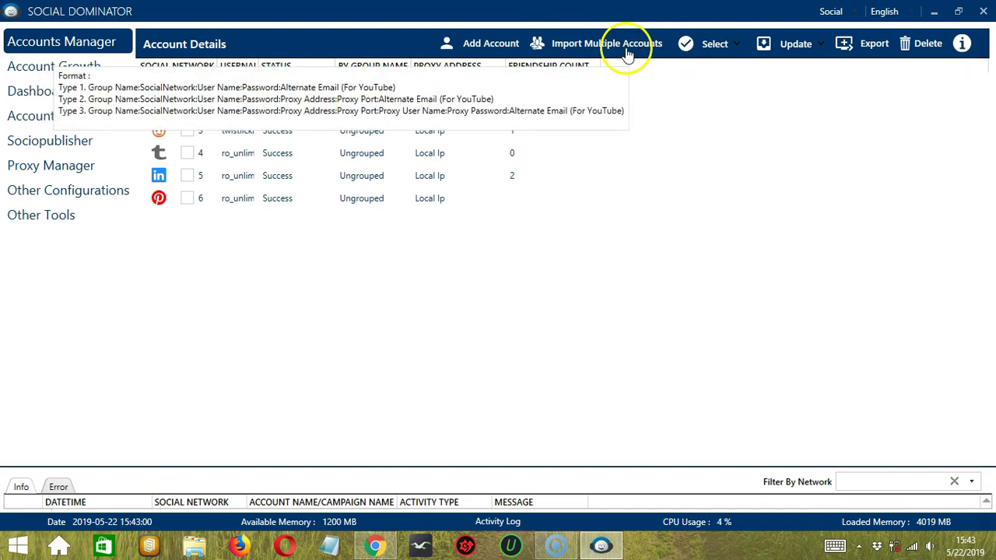
- Import the accounts from import multiple.txt on the Desktop via Import Multiple Accounts
left_click(617, 45)
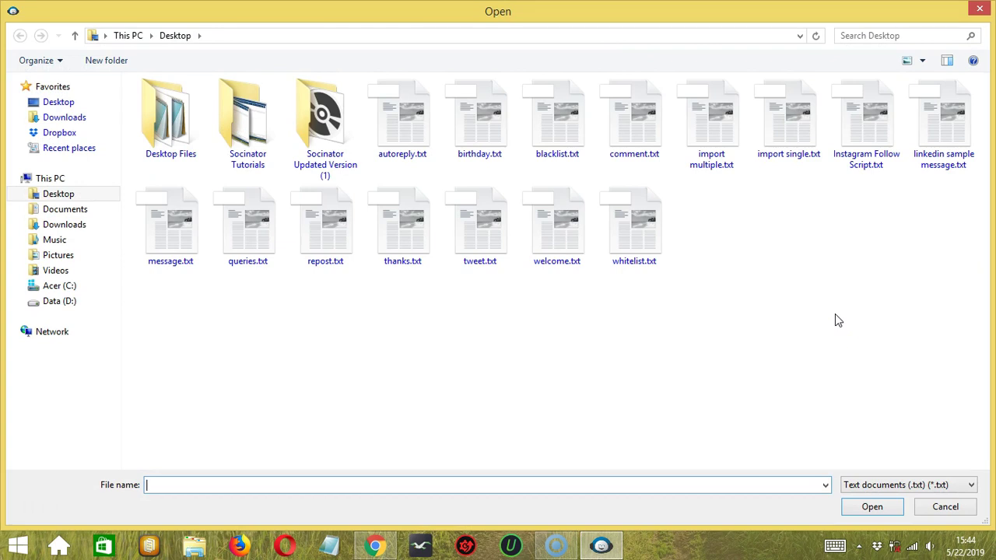
left_click(724, 135)
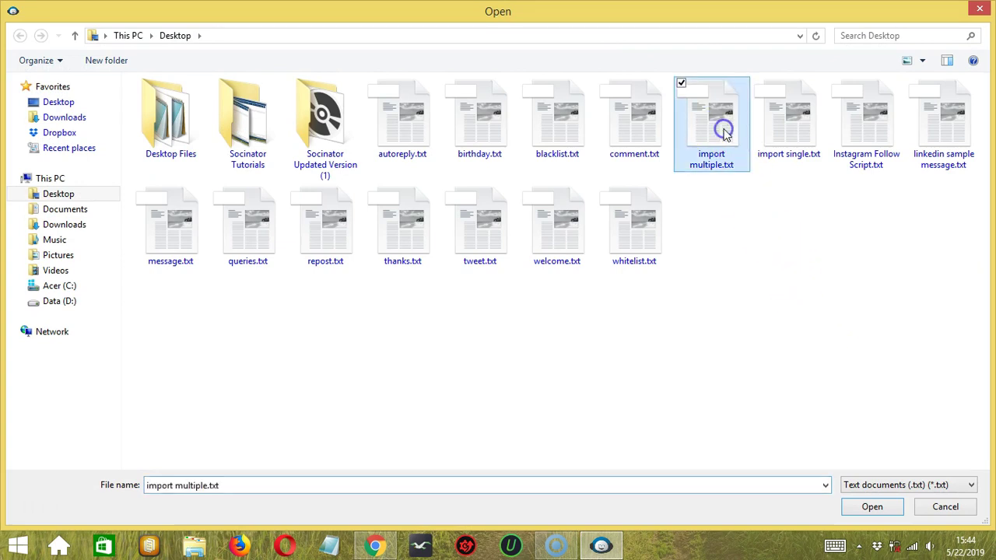
left_click(869, 507)
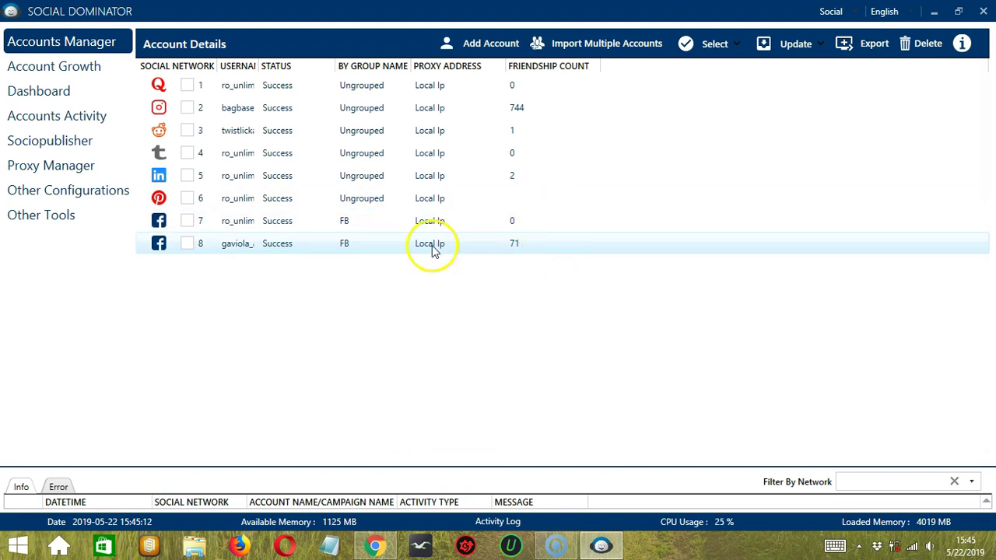
- Select all accounts, then clear every account checkbox
left_click(367, 326)
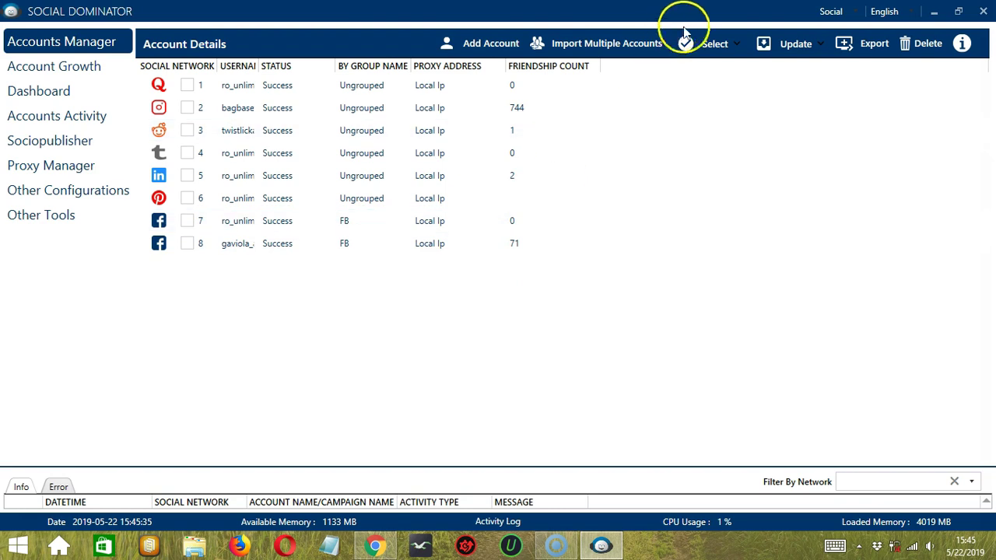
left_click(721, 44)
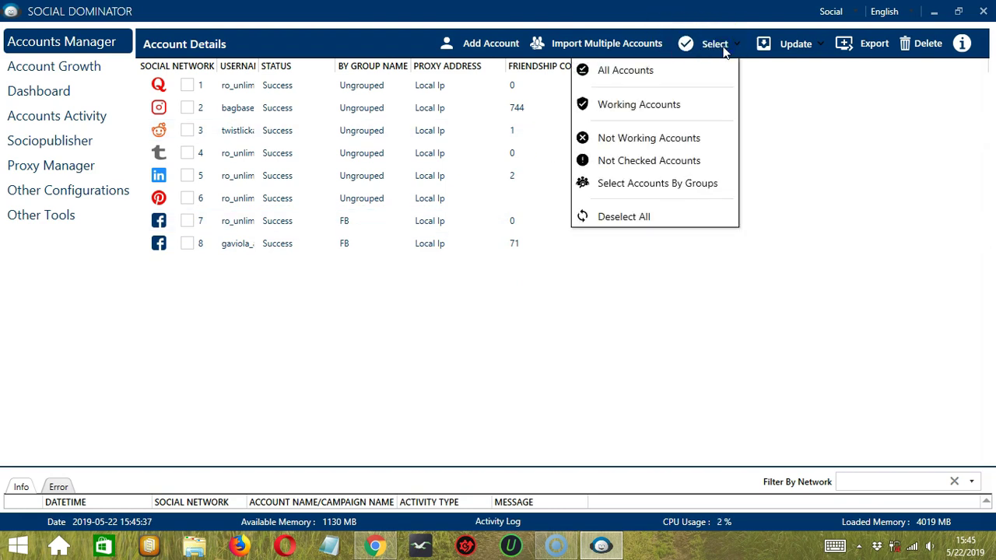
left_click(644, 73)
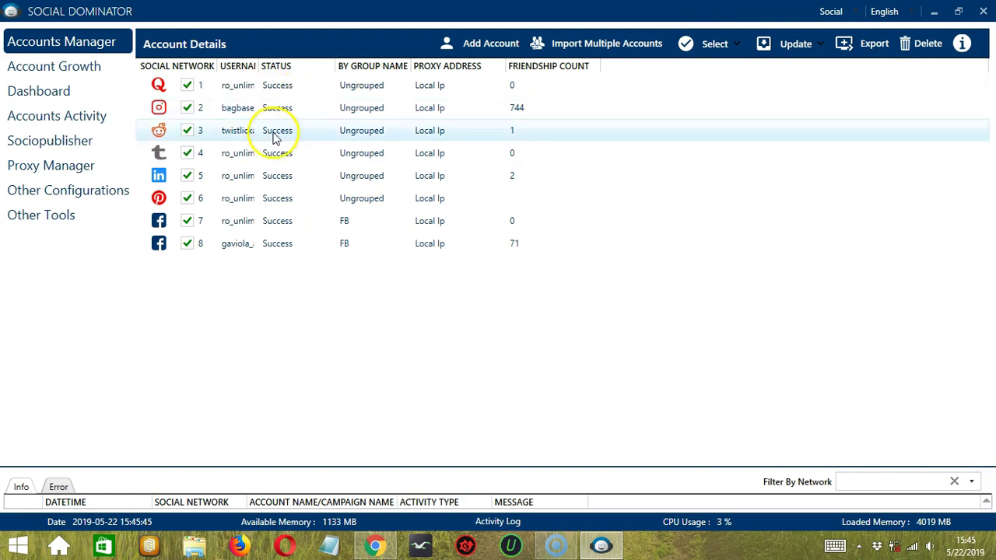
left_click(708, 43)
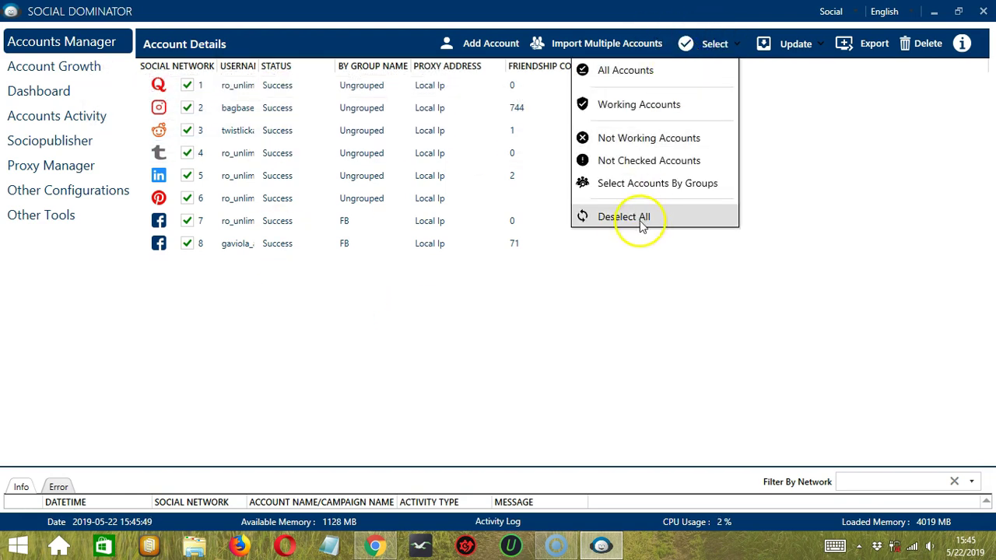
left_click(640, 217)
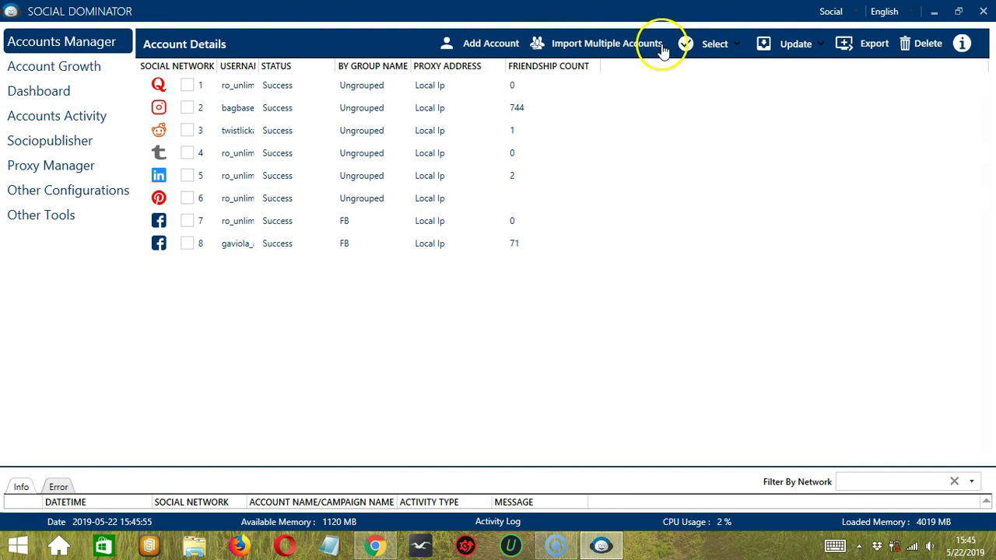
- Select only working accounts, clear them, then select only non-working accounts
left_click(710, 48)
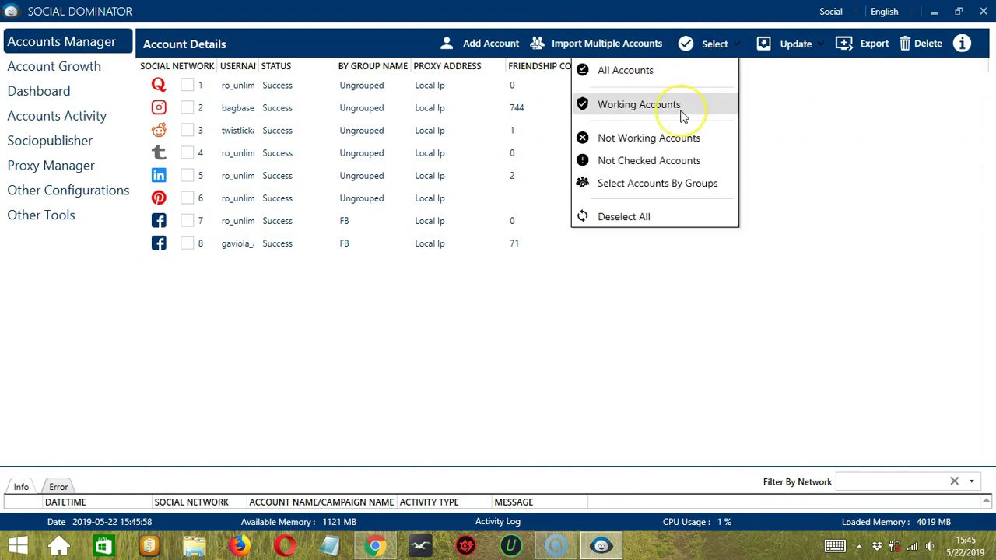
left_click(680, 111)
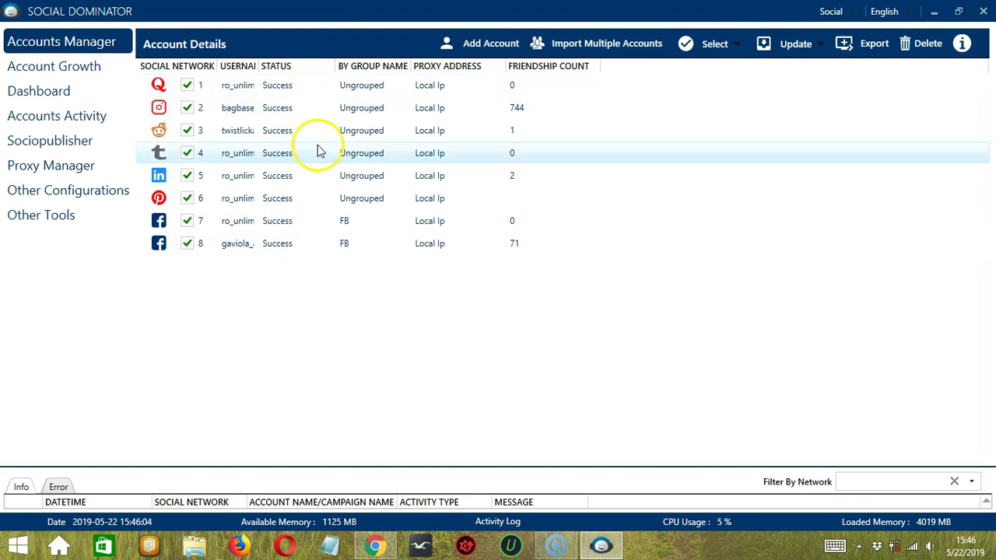
left_click(723, 48)
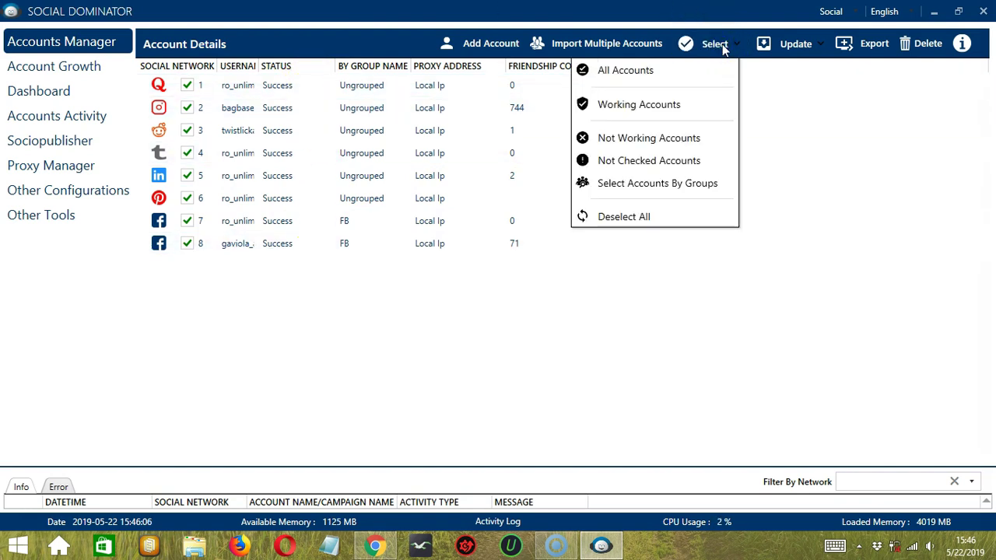
left_click(638, 220)
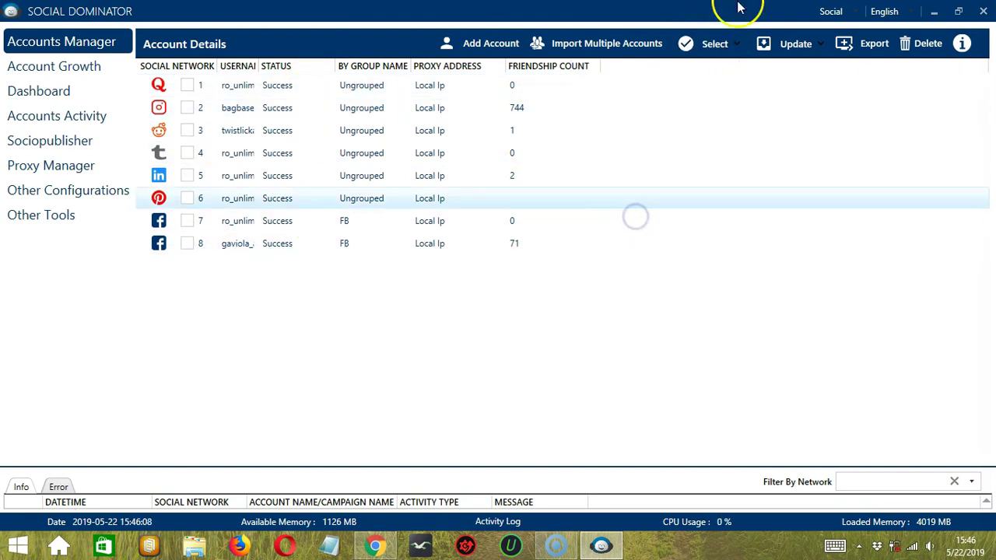
left_click(727, 43)
left_click(672, 137)
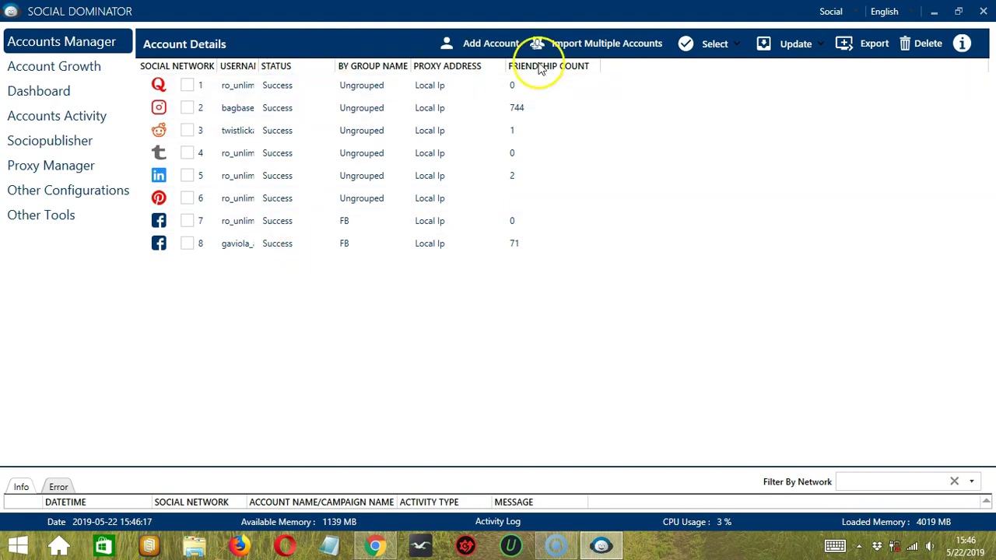
- Select unchecked accounts, then toggle the Ungrouped and FB group selections off
left_click(712, 59)
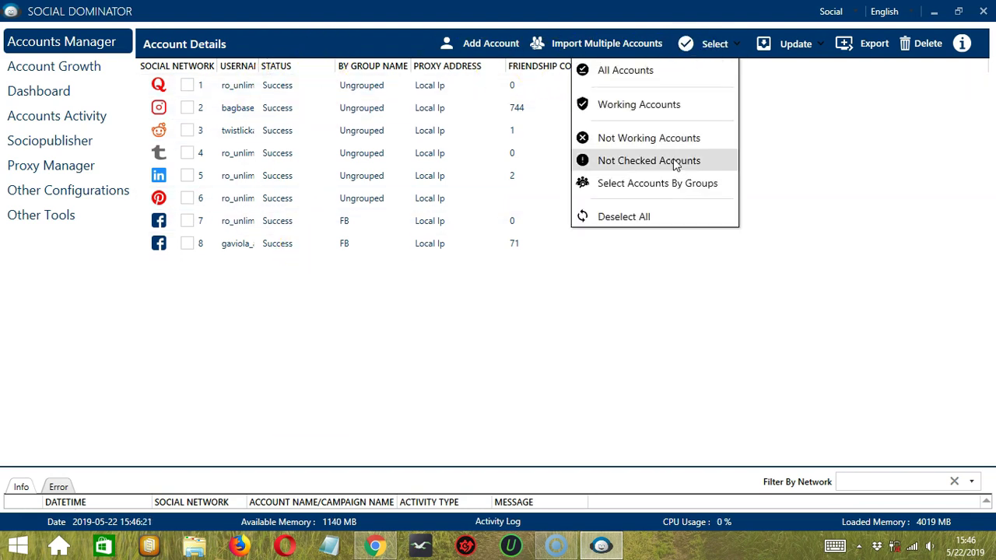
left_click(675, 161)
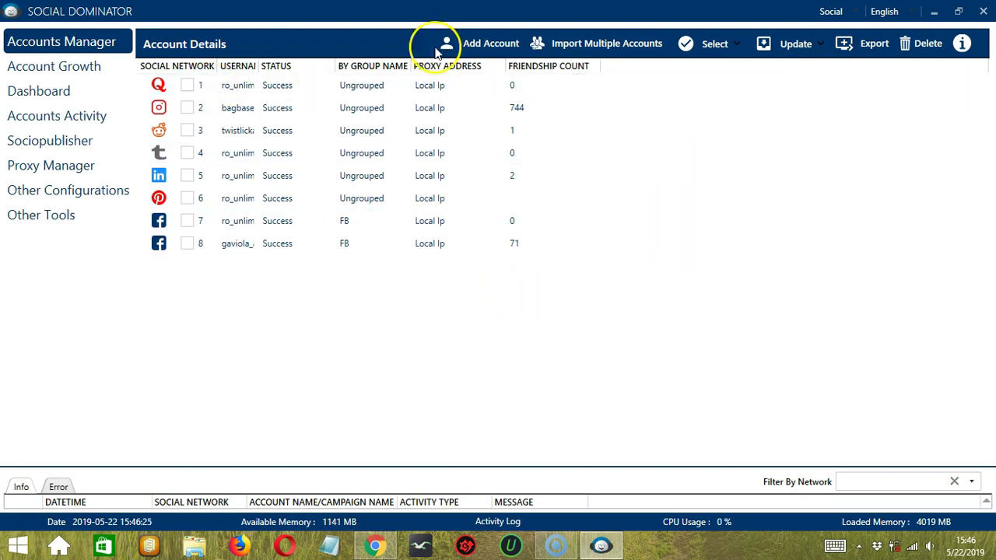
left_click(711, 44)
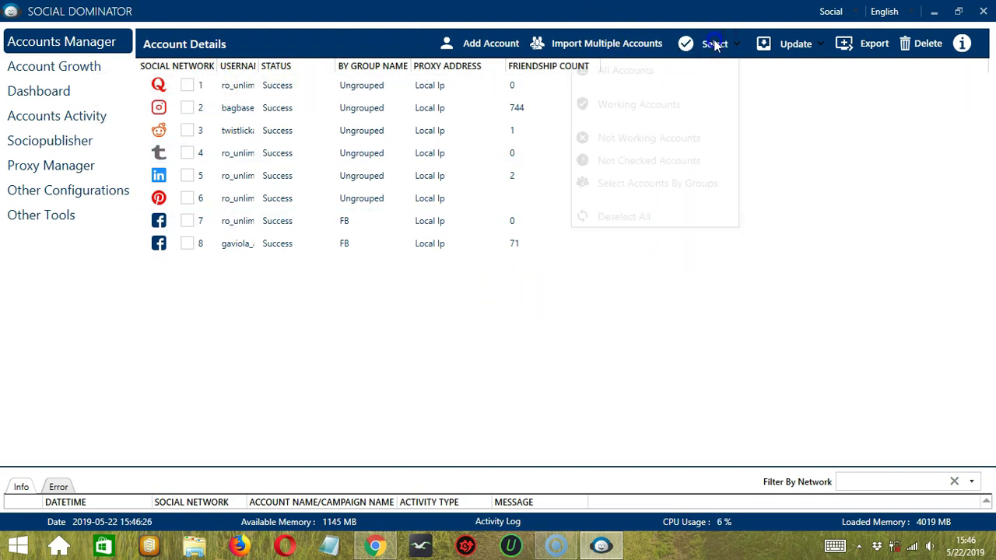
left_click(682, 185)
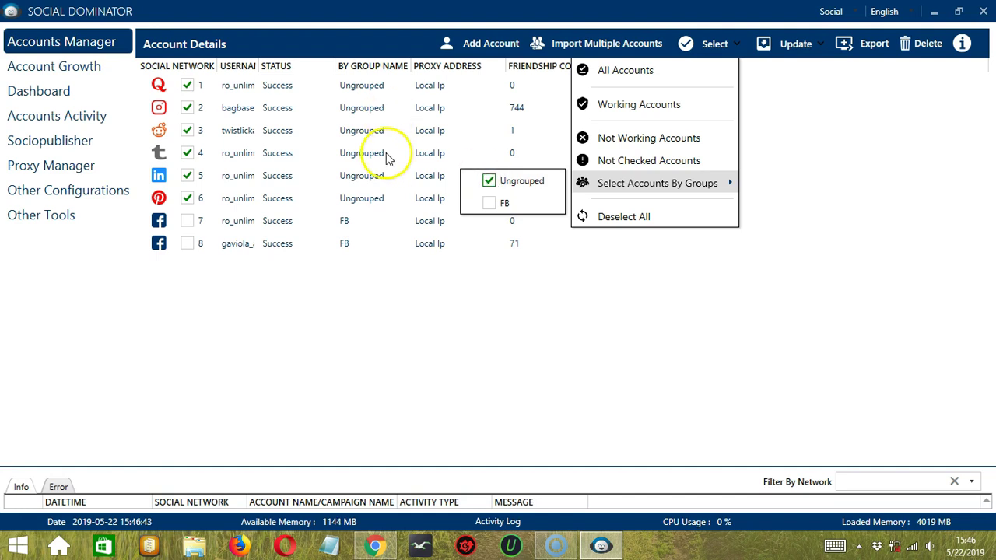
left_click(490, 182)
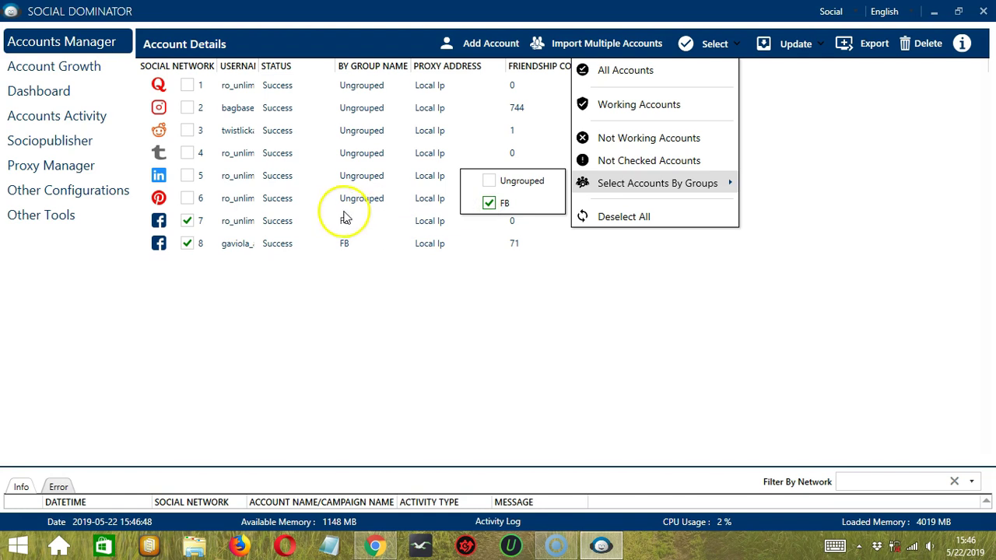
left_click(476, 203)
- Attempt Update All Details with nothing selected, dismiss the alert, and select the FB group
left_click(800, 43)
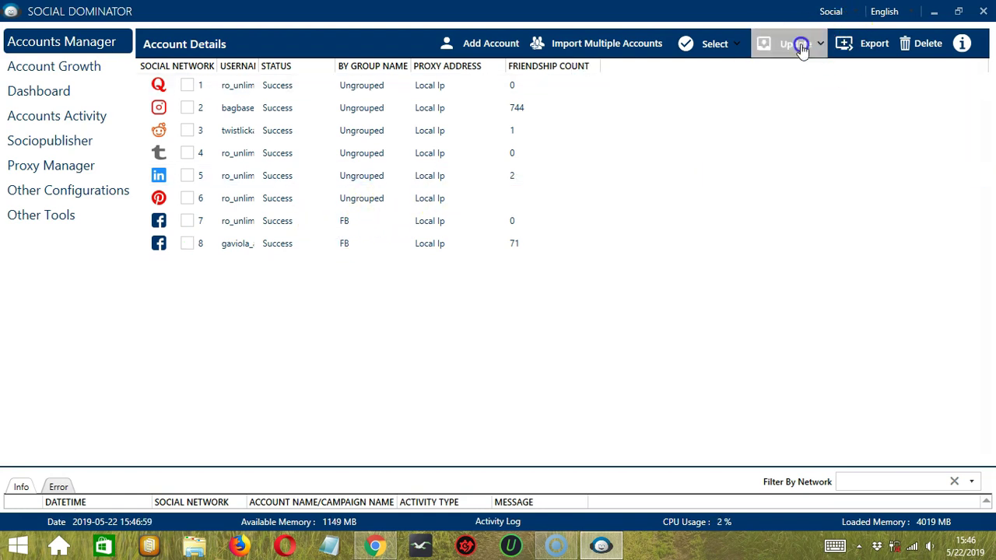
left_click(751, 70)
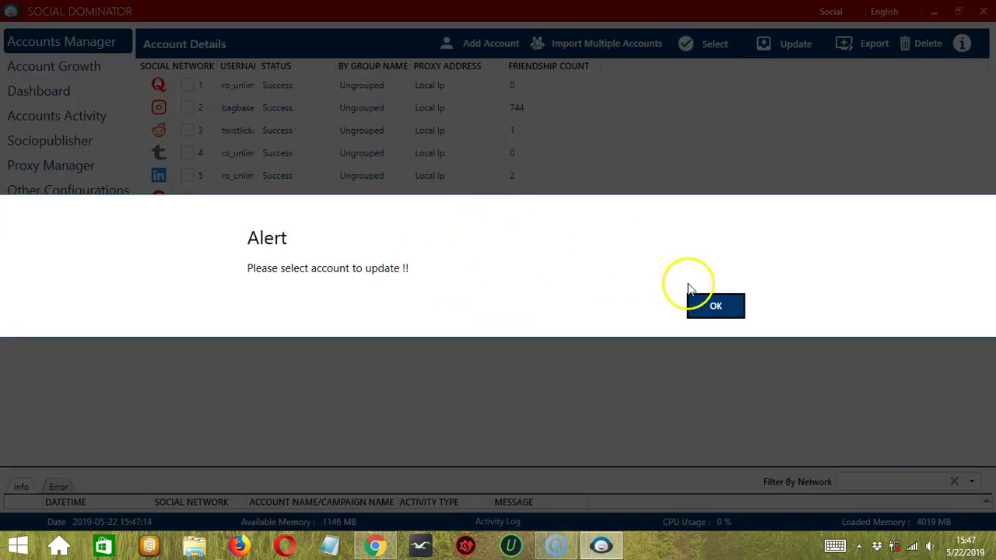
left_click(699, 305)
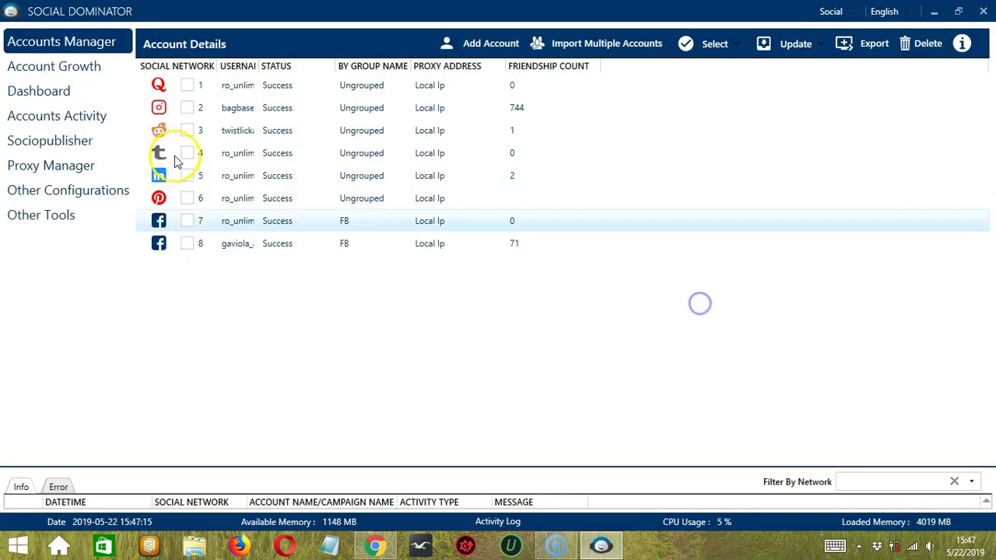
left_click(714, 47)
mouse_move(654, 187)
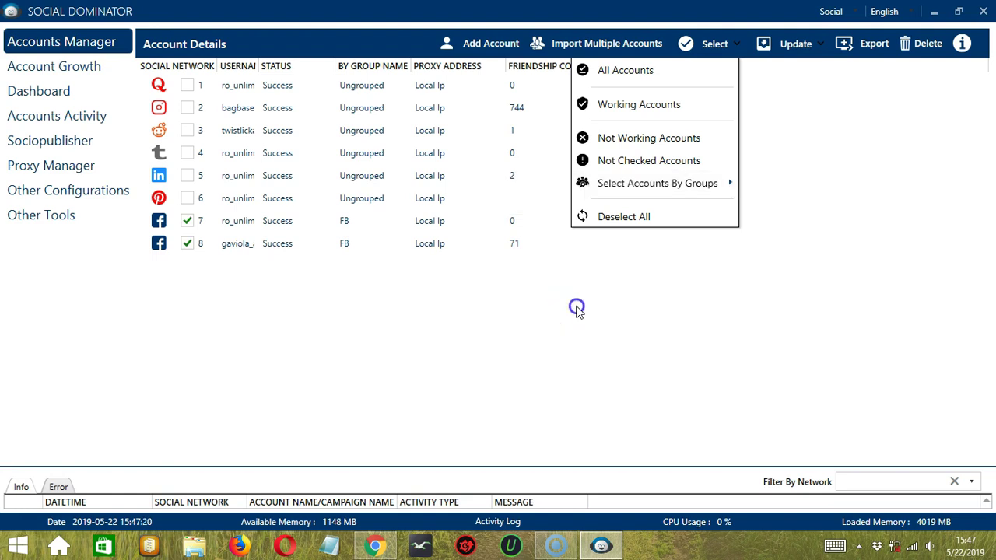
- Run Update All Details and Check Account Status on the FB accounts
left_click(765, 60)
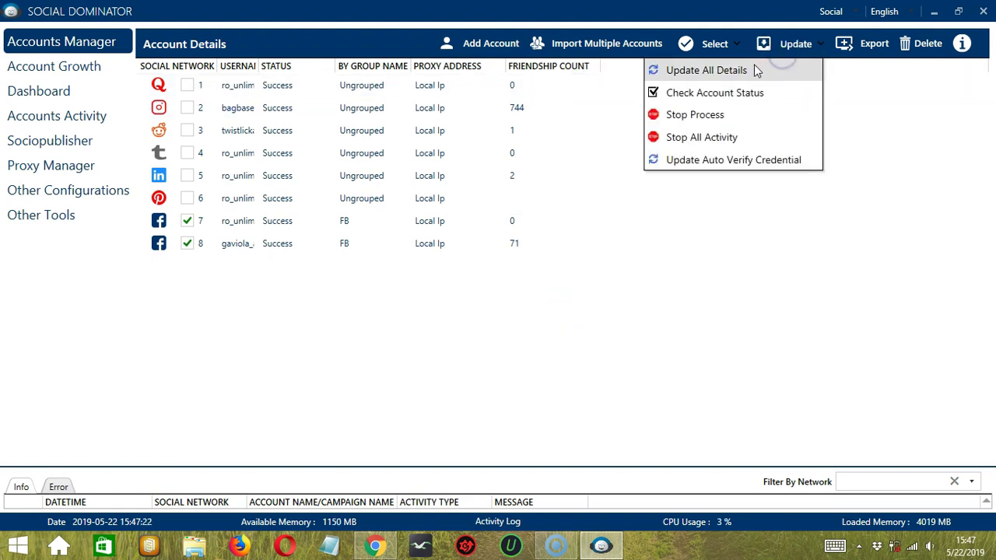
left_click(750, 70)
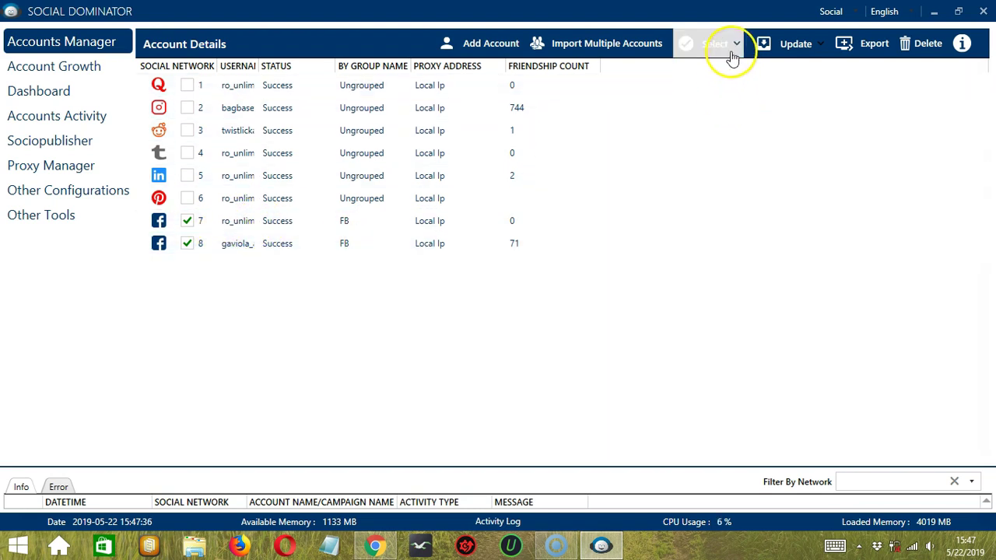
left_click(793, 45)
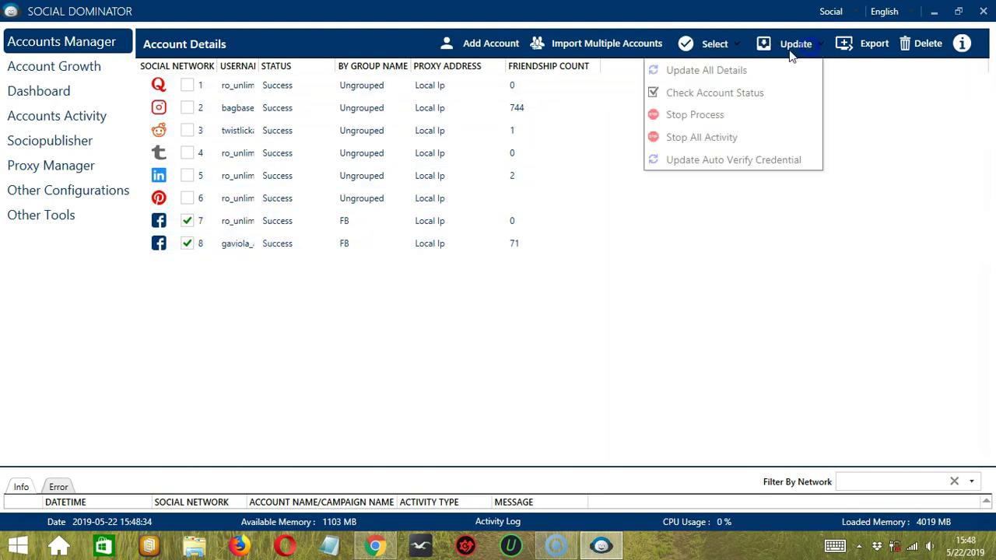
left_click(783, 93)
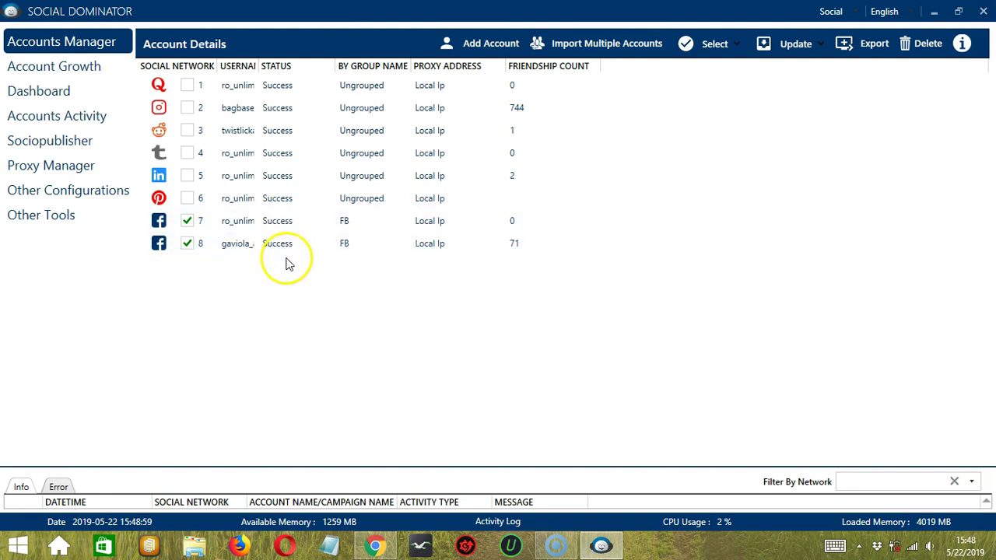
- Stop the running process and all activity, then update the auto-verify credentials
left_click(790, 53)
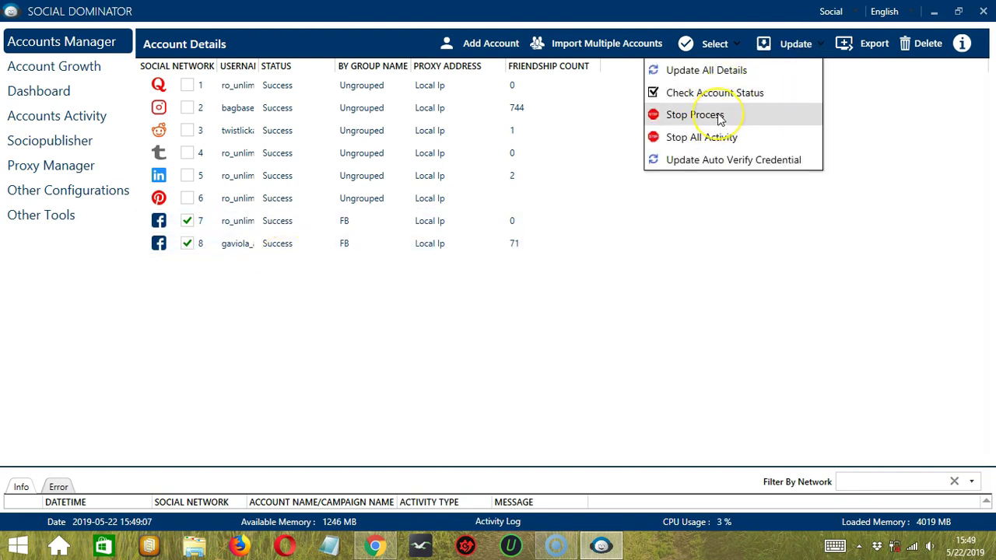
left_click(718, 114)
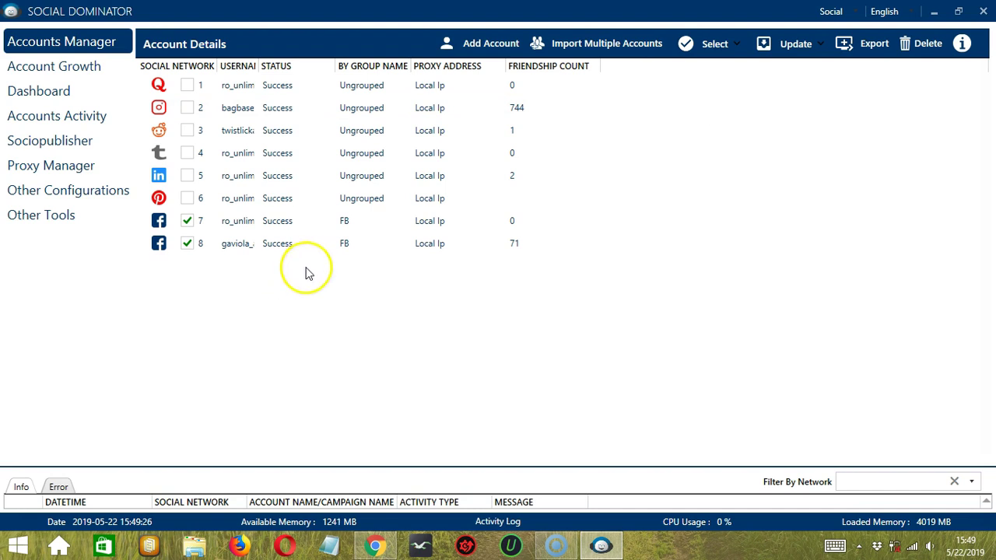
left_click(795, 44)
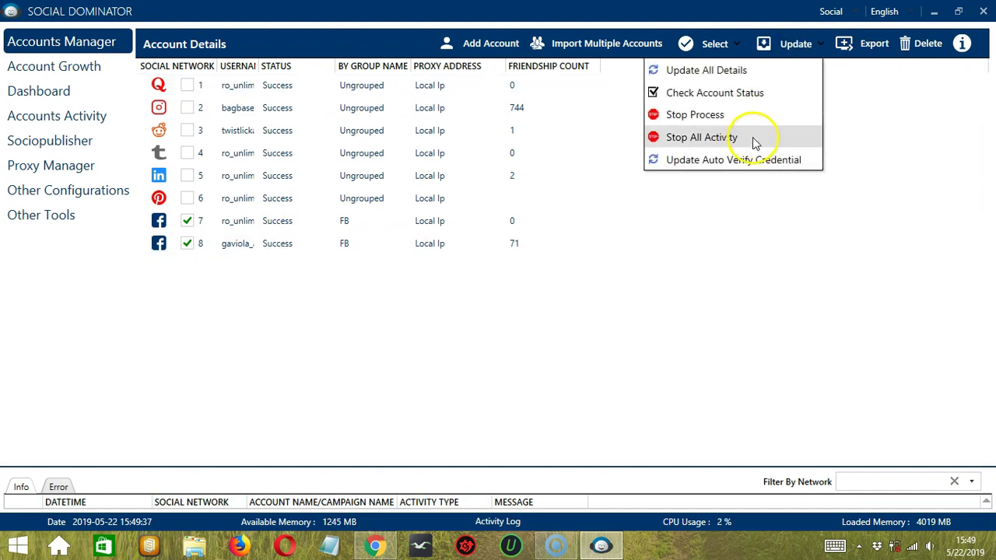
left_click(753, 138)
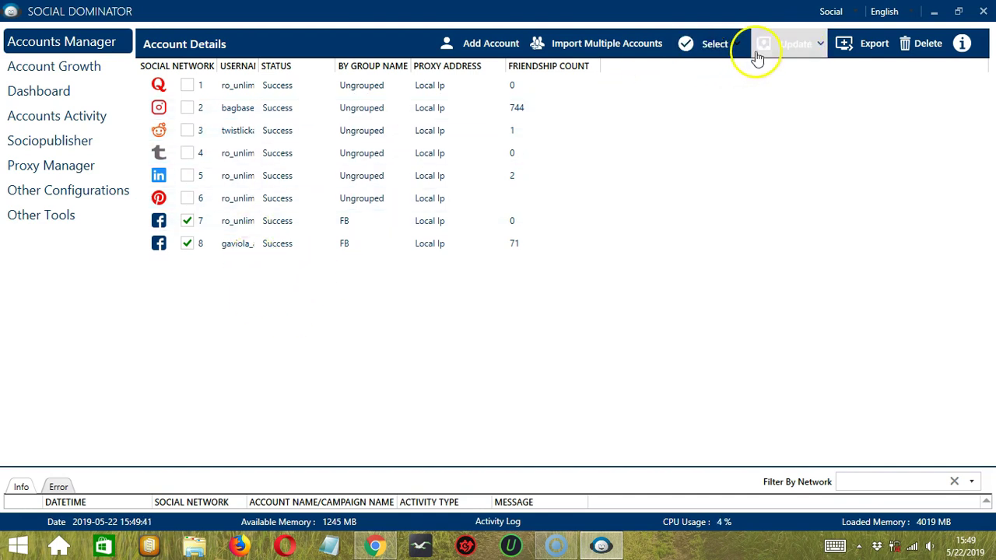
left_click(788, 46)
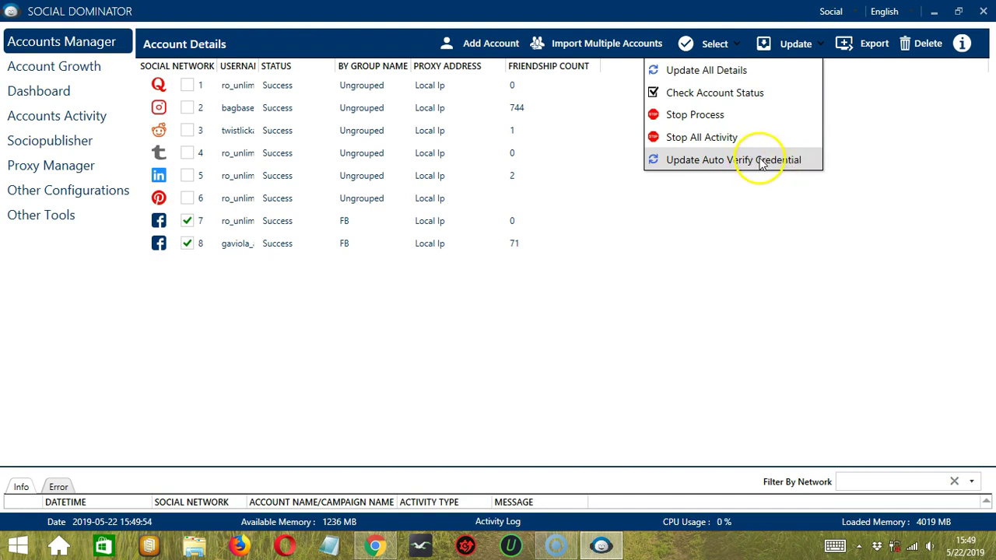
left_click(612, 274)
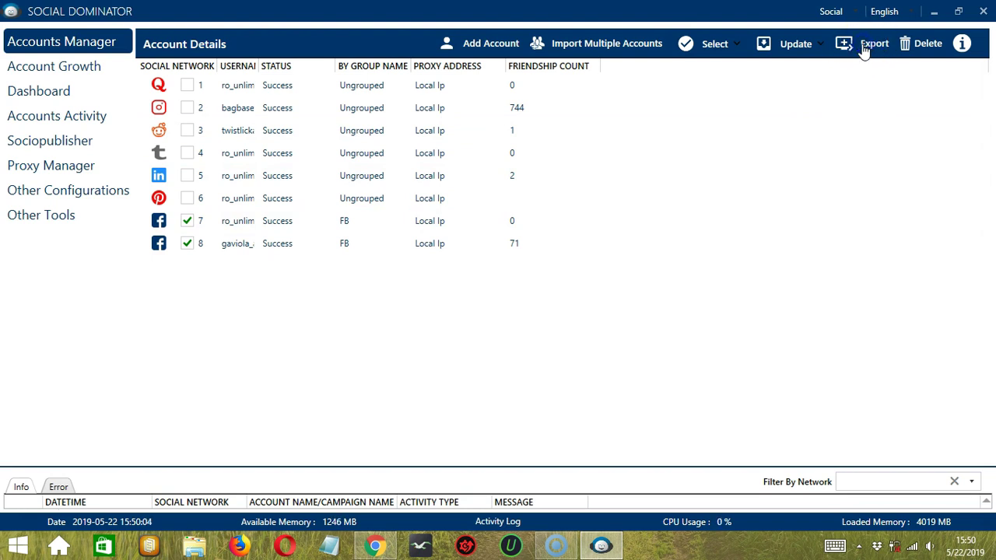
- Export the accounts to a CSV on the Desktop and dismiss the success message
left_click(864, 47)
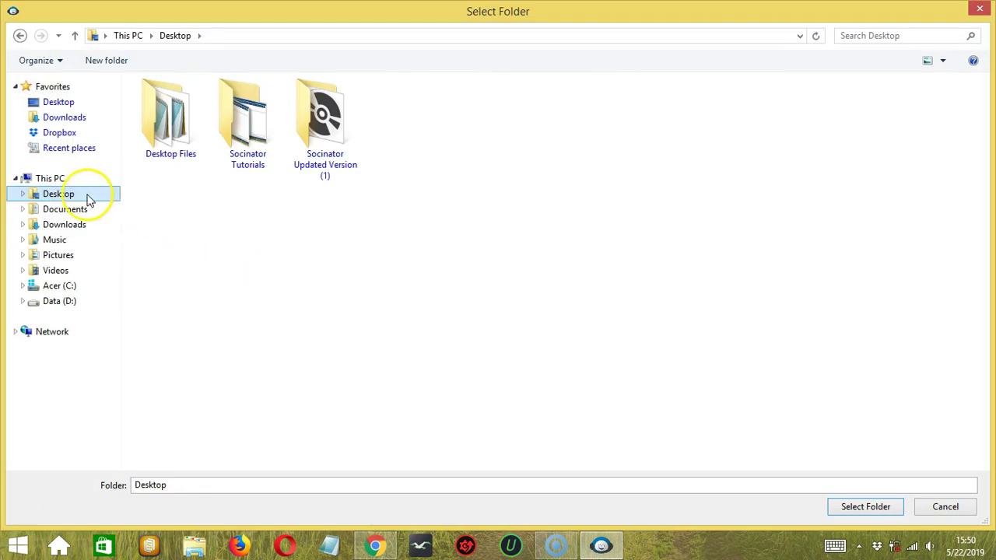
left_click(61, 195)
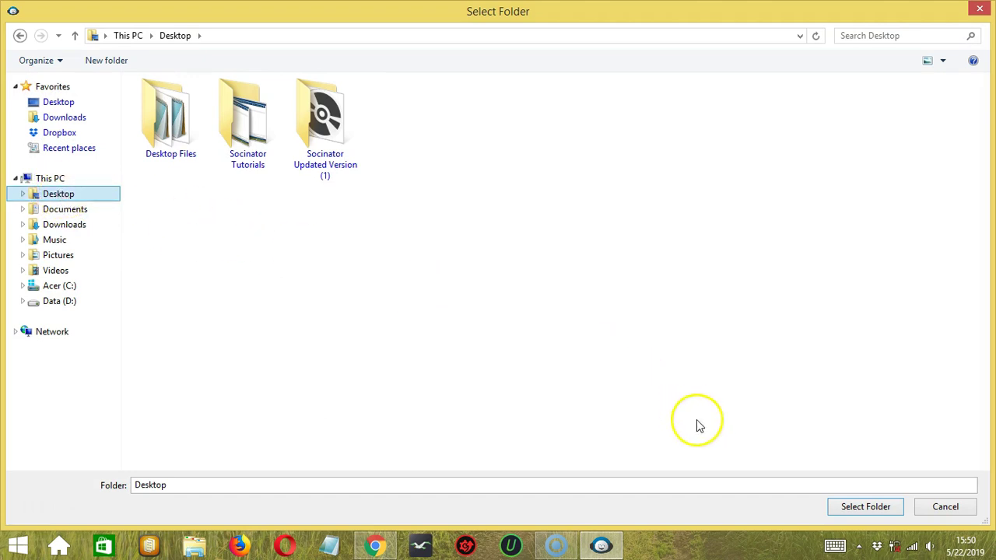
left_click(848, 510)
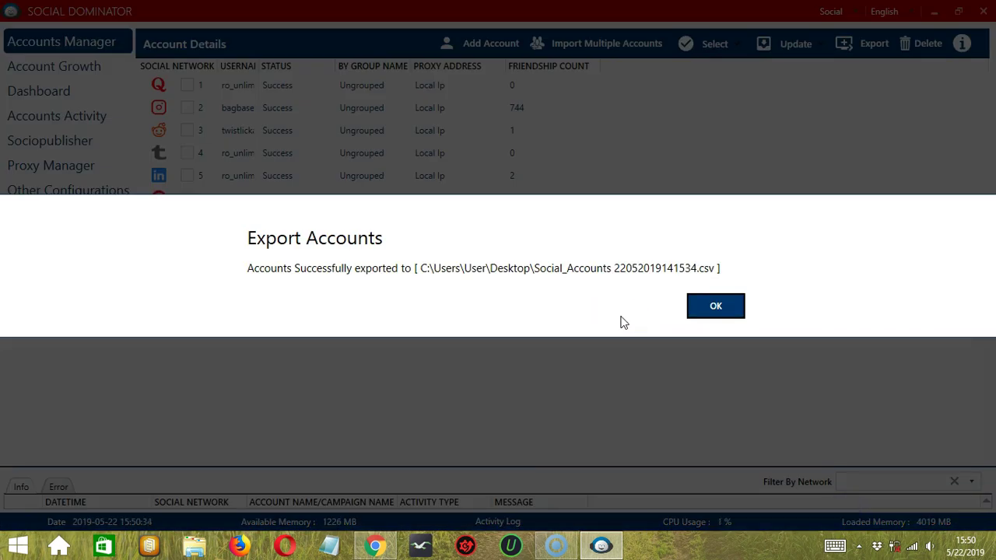
left_click(697, 317)
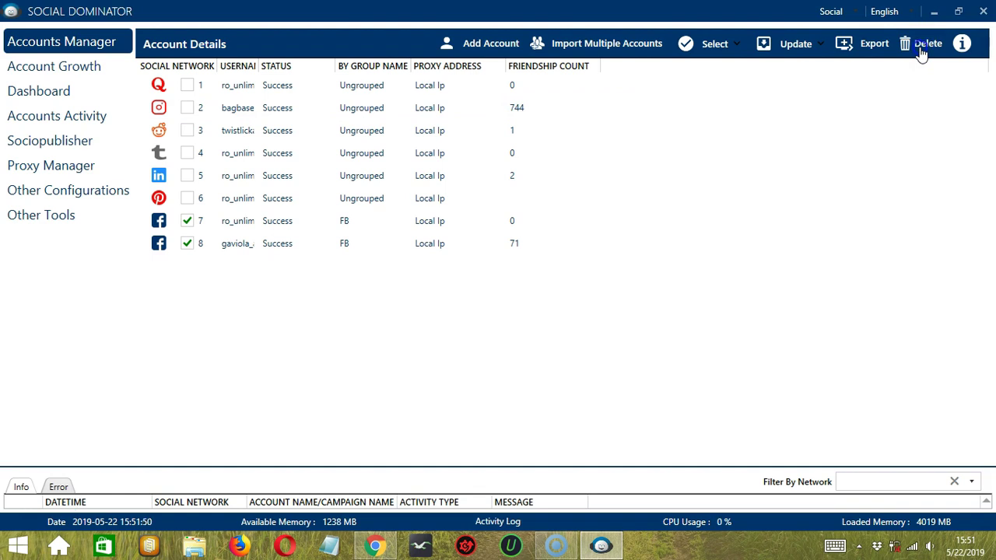
- Delete the two FB accounts, then re-import one account from import single.txt
left_click(920, 52)
left_click(622, 313)
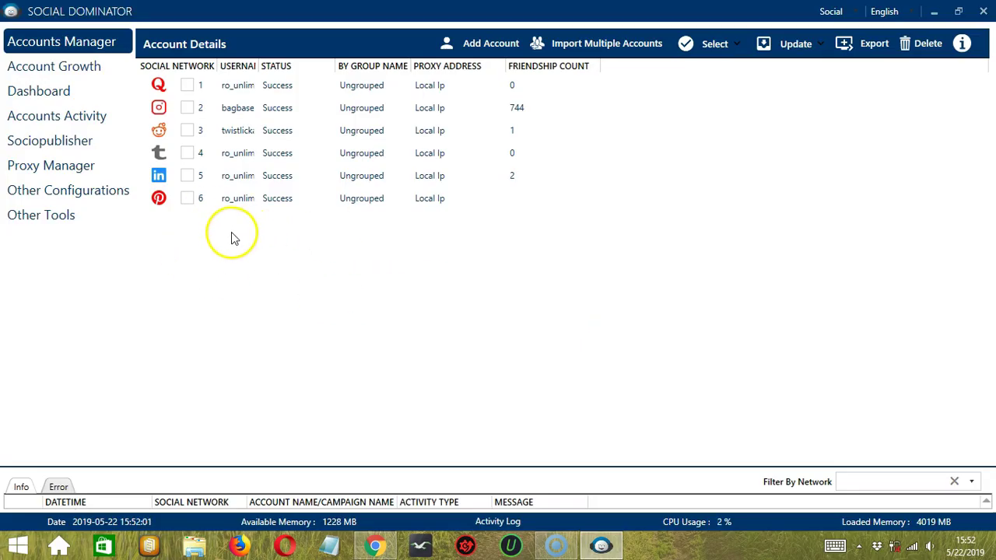
left_click(624, 48)
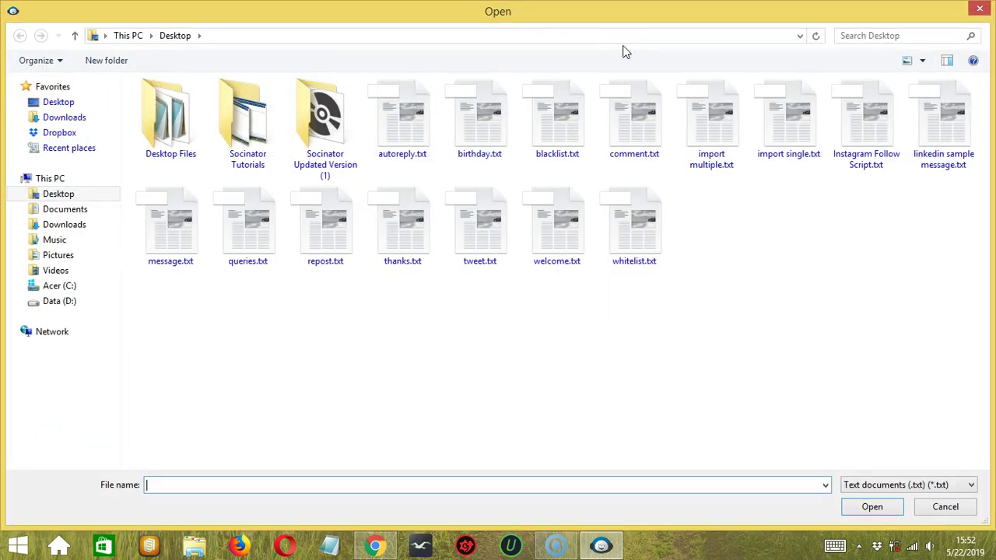
left_click(782, 131)
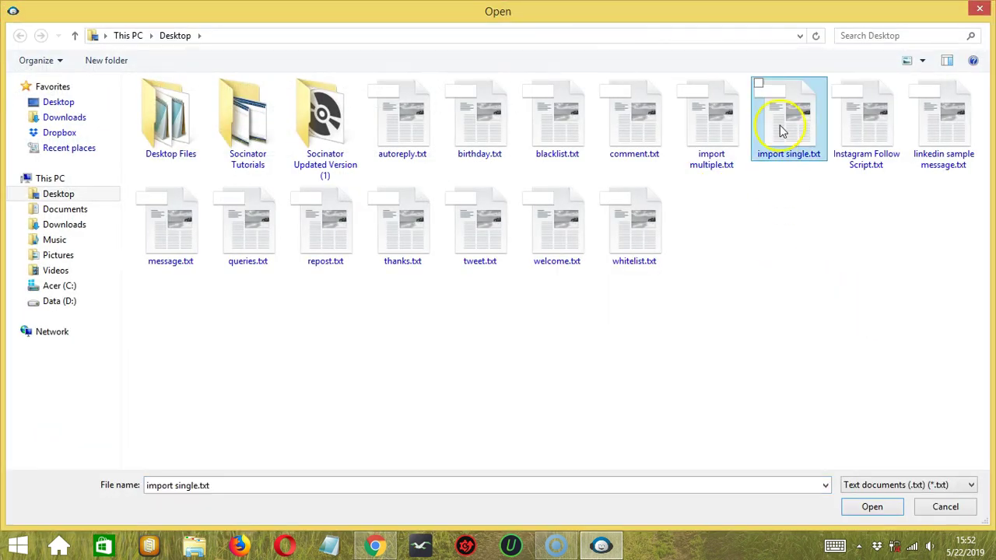
left_click(782, 129)
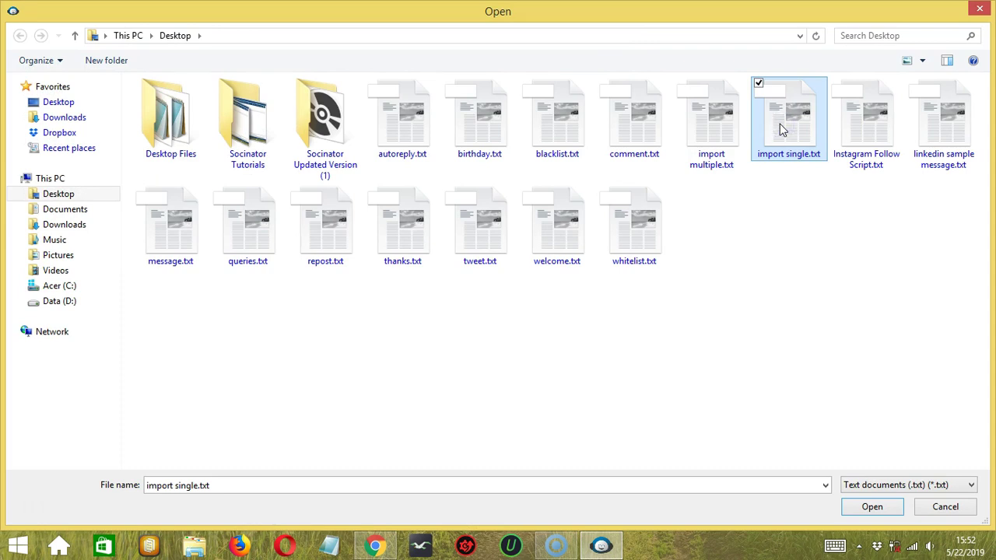
left_click(876, 506)
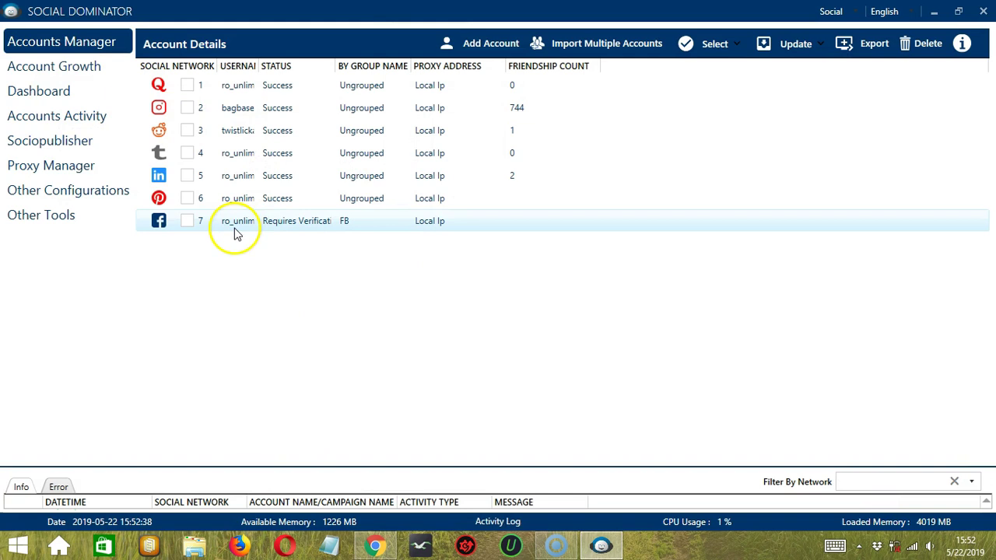
left_click(962, 43)
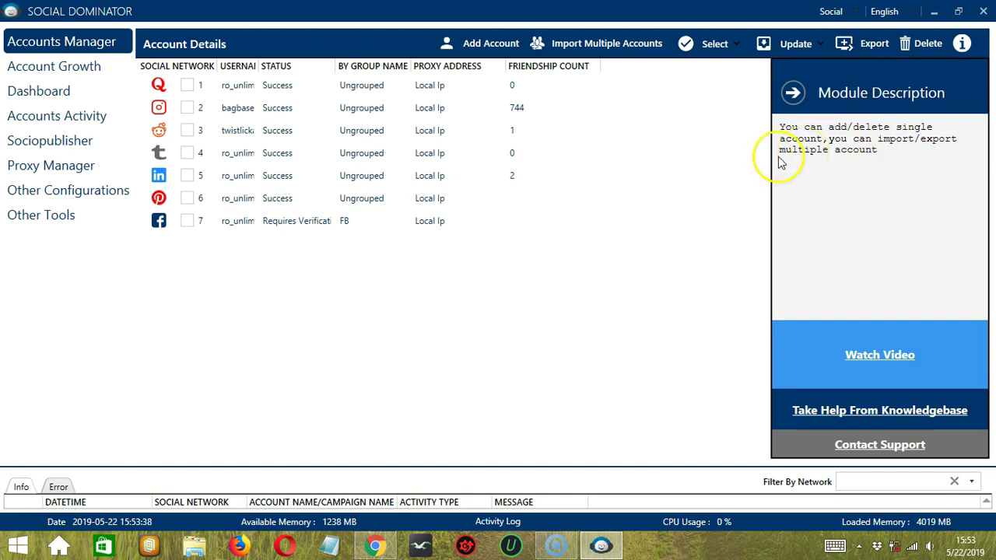
left_click(793, 94)
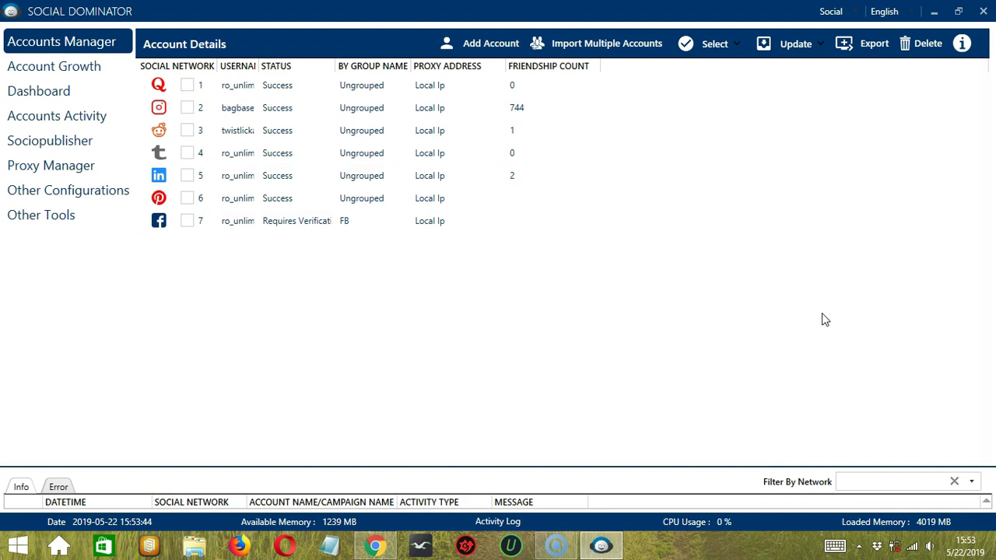